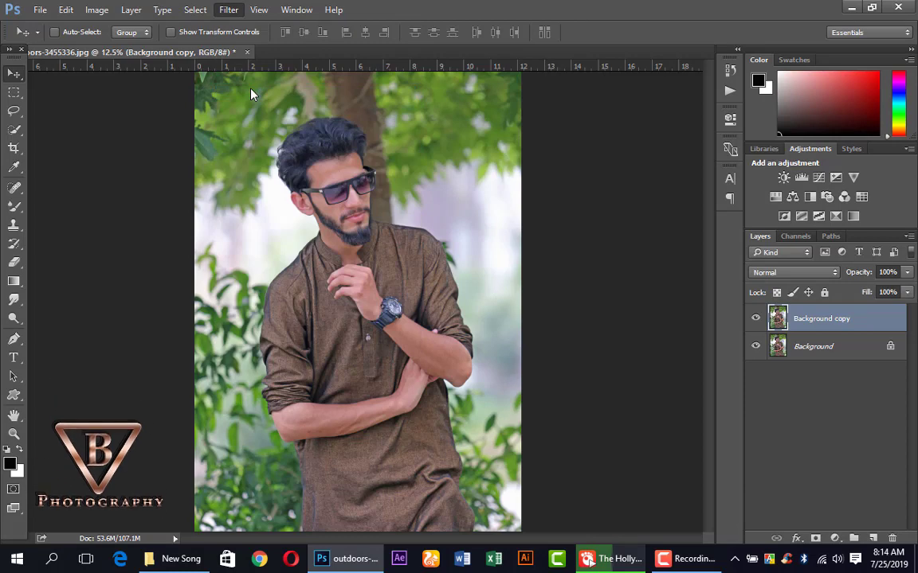
# Open the Camera Raw filter on the Background copy layer and set Clarity +55, Contrast +13, Temperature -5 and Highlights -100
pyautogui.hotkey('shift', 'ctrl', 'a')
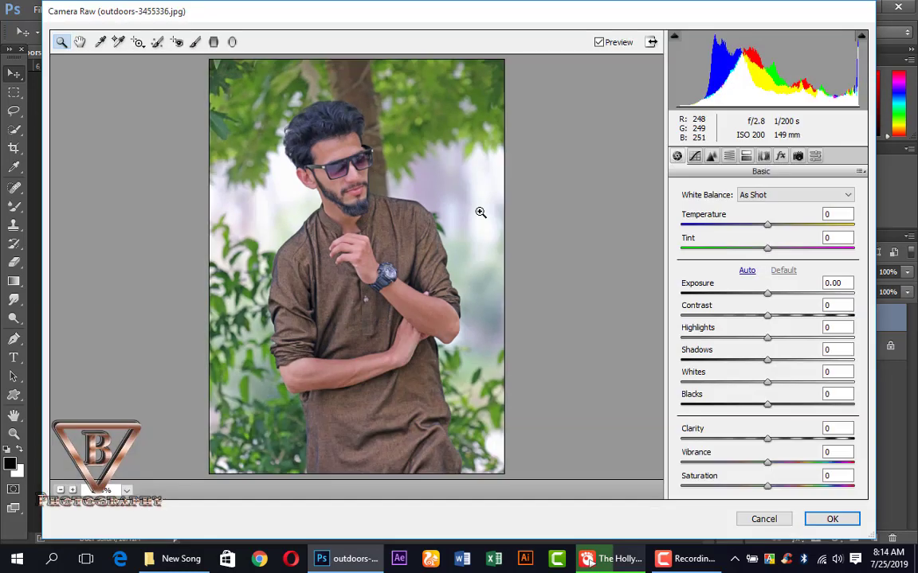
pyautogui.moveTo(794, 444)
pyautogui.mouseDown()
pyautogui.moveTo(822, 445)
pyautogui.moveTo(810, 449)
pyautogui.mouseUp()
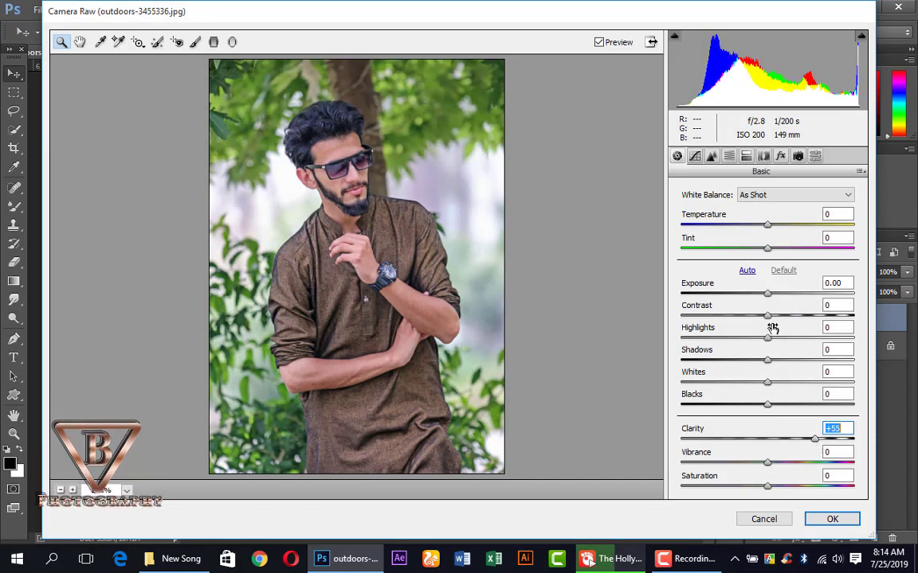
pyautogui.moveTo(776, 319); pyautogui.dragTo(778, 320)
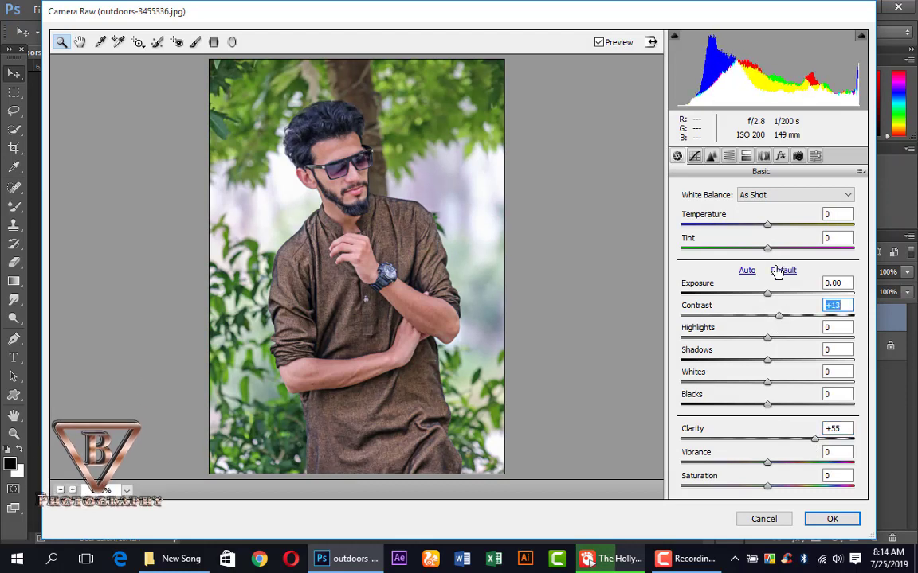
pyautogui.moveTo(769, 230); pyautogui.dragTo(767, 230)
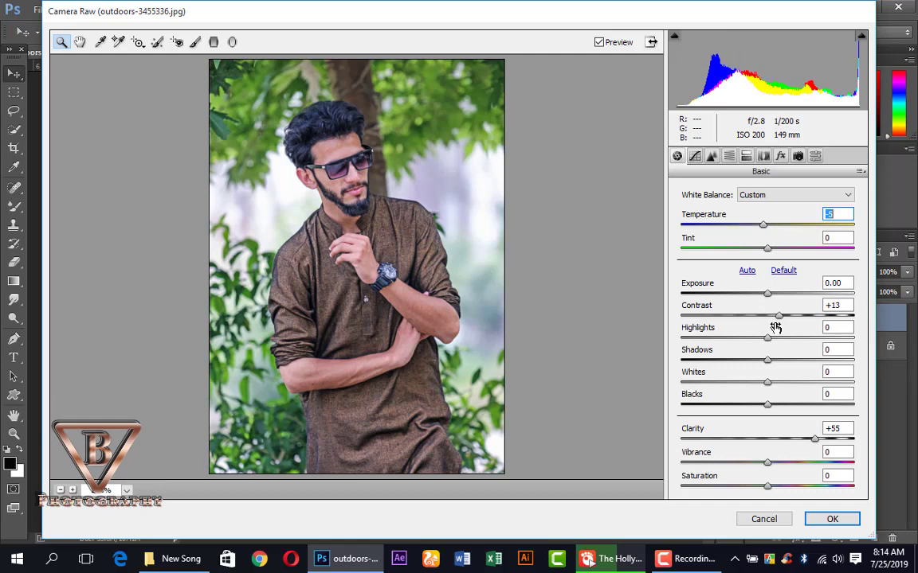
pyautogui.moveTo(767, 338); pyautogui.dragTo(697, 344)
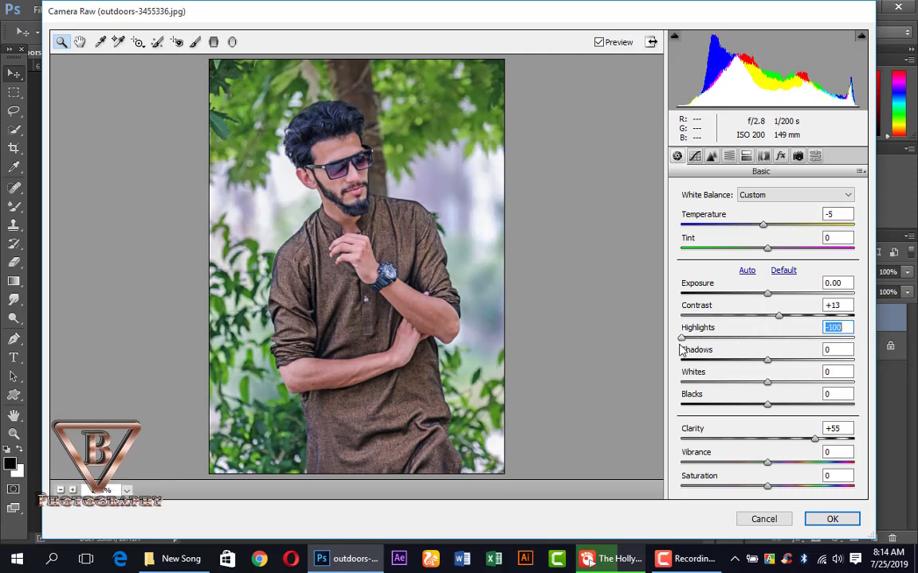
# Lower the Whites to -20 in the Camera Raw basic adjustments
pyautogui.click(768, 383)
pyautogui.moveTo(787, 388); pyautogui.dragTo(760, 394)
pyautogui.press('Down')
pyautogui.press('Down')
pyautogui.press('Down')
pyautogui.press('Down')
pyautogui.press('Down')
pyautogui.press('Down')
pyautogui.press('Down')
pyautogui.press('Down')
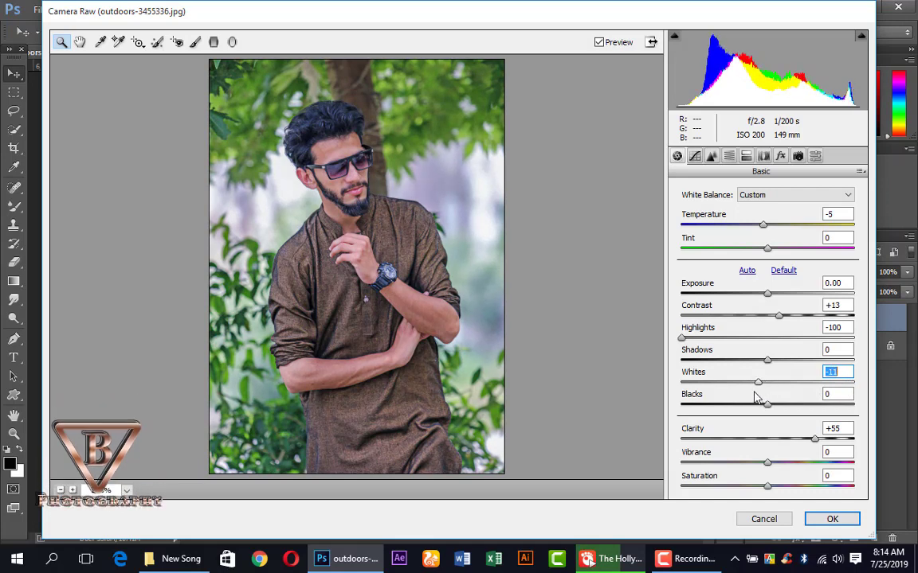
pyautogui.press('Up')
pyautogui.press('Up')
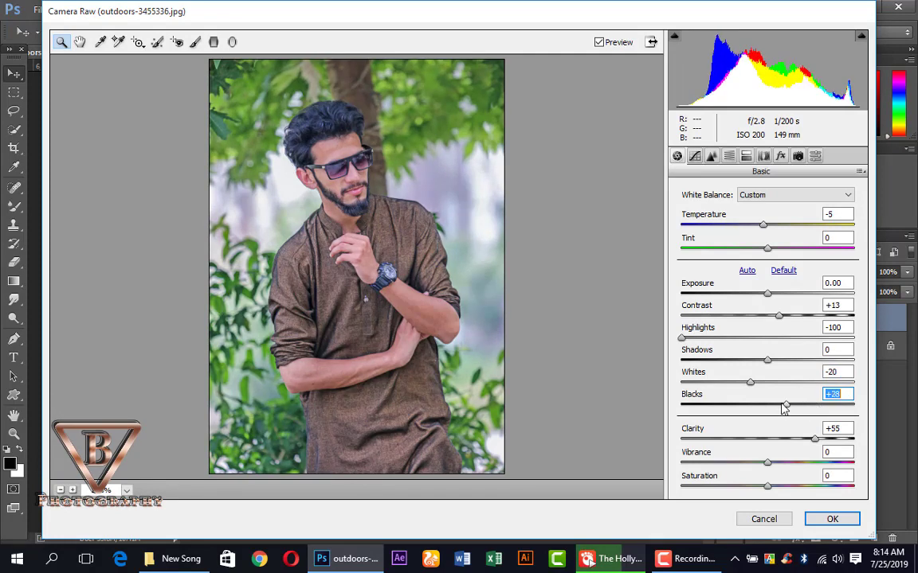
# Set Blacks to -15 and Clarity to +61, and apply the Camera Raw filter
pyautogui.moveTo(781, 408); pyautogui.dragTo(756, 409)
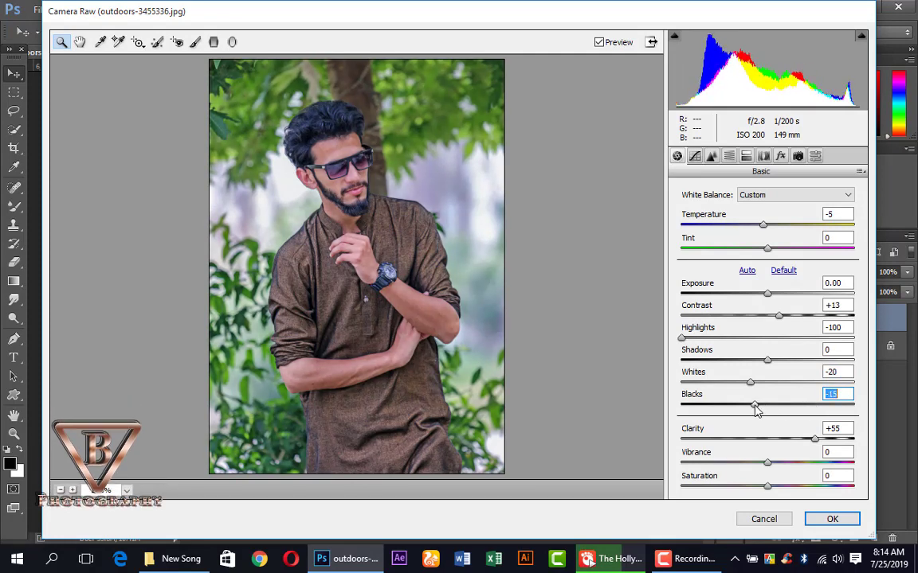
pyautogui.moveTo(814, 439); pyautogui.dragTo(816, 444)
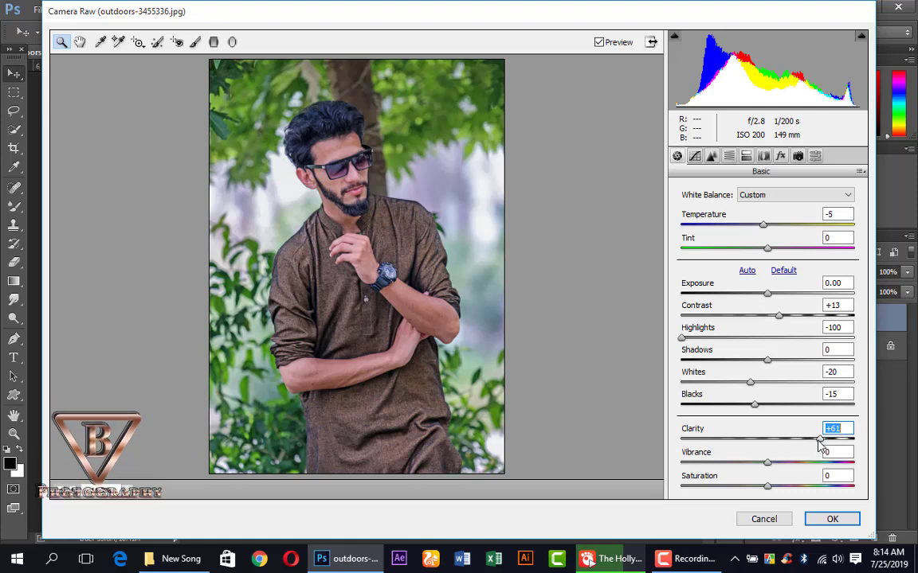
pyautogui.click(833, 520)
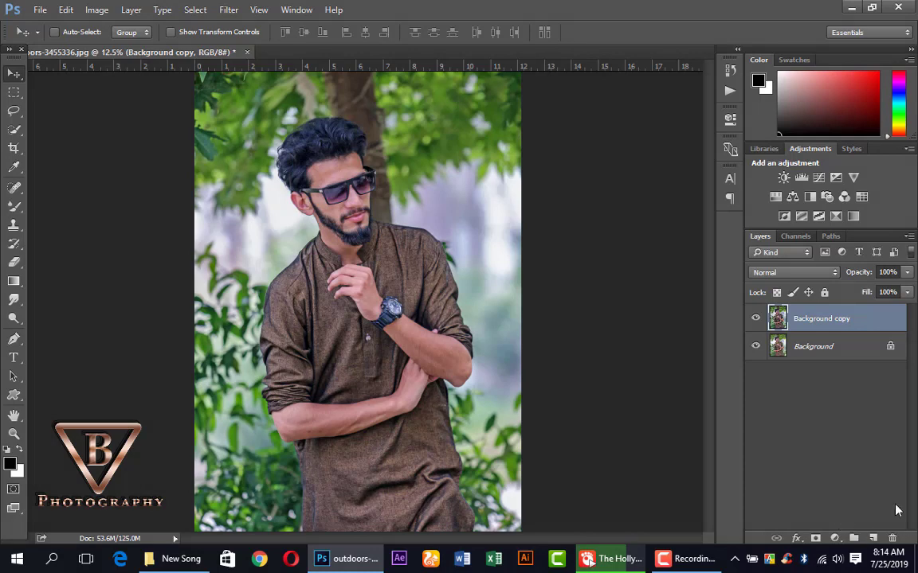
# Flatten the image into a single layer and duplicate the Background layer
pyautogui.rightClick(822, 335)
pyautogui.click(712, 476)
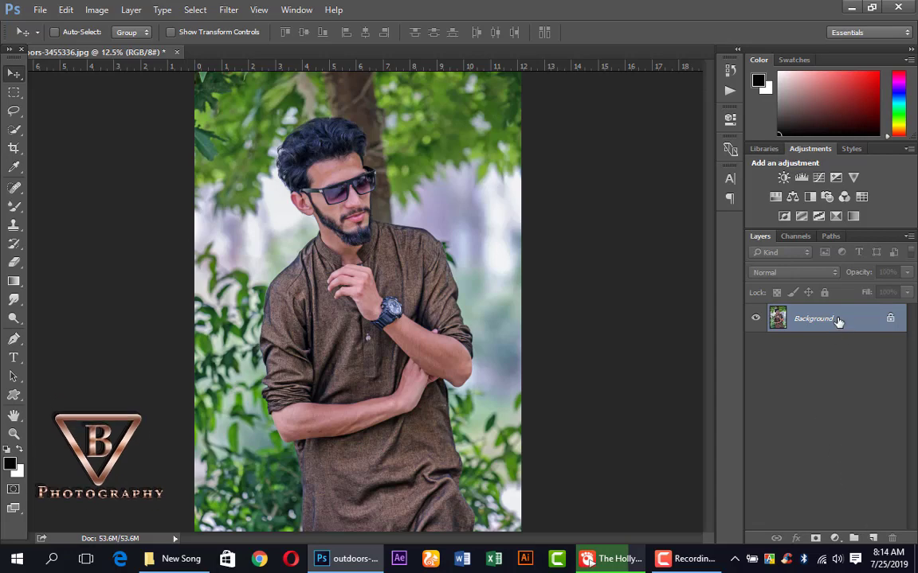
pyautogui.moveTo(829, 321); pyautogui.dragTo(876, 536)
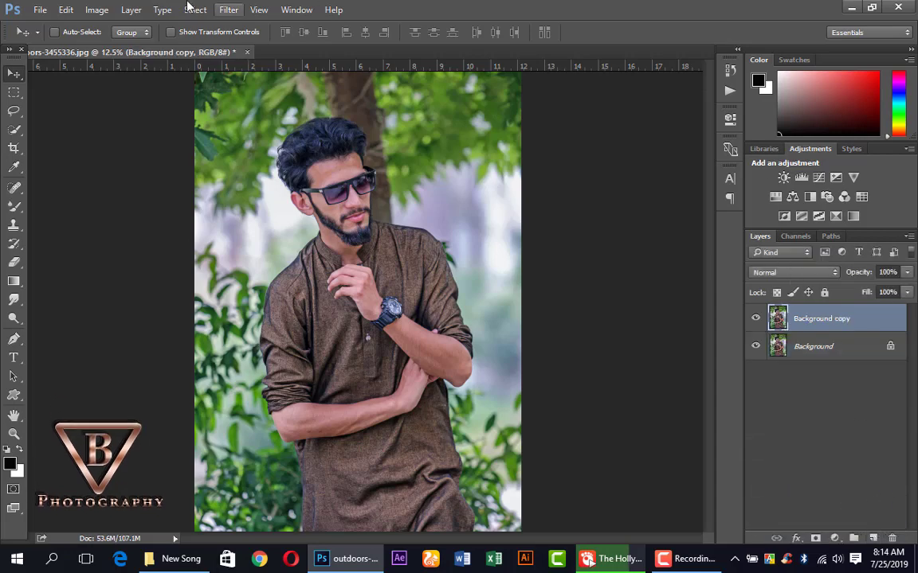
# Convert the image mode to Lab Color without flattening the layers
pyautogui.click(97, 10)
pyautogui.moveTo(105, 26)
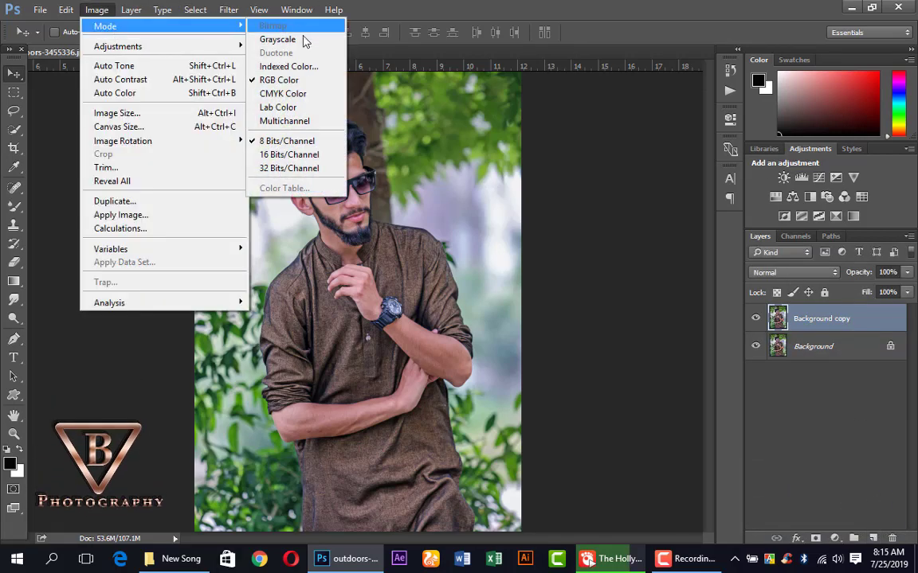
pyautogui.click(280, 107)
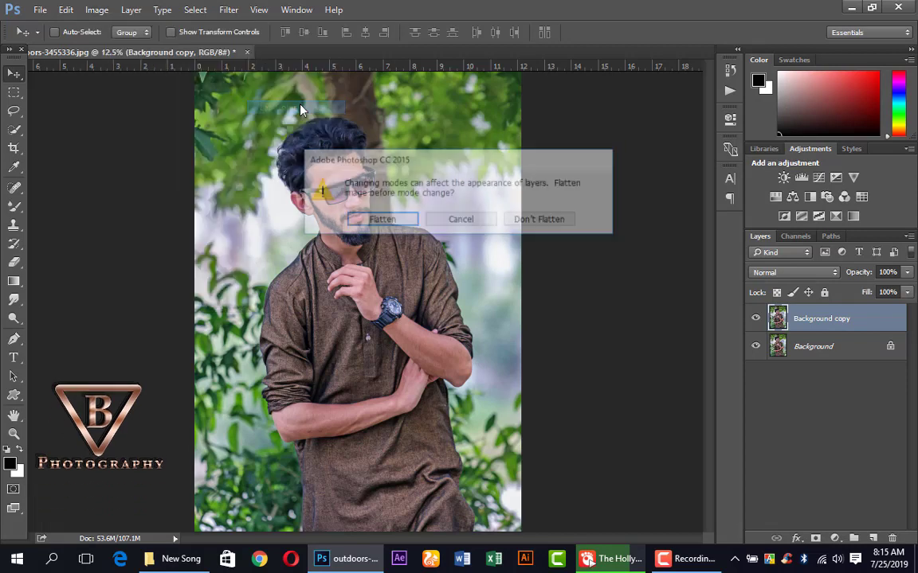
pyautogui.click(555, 224)
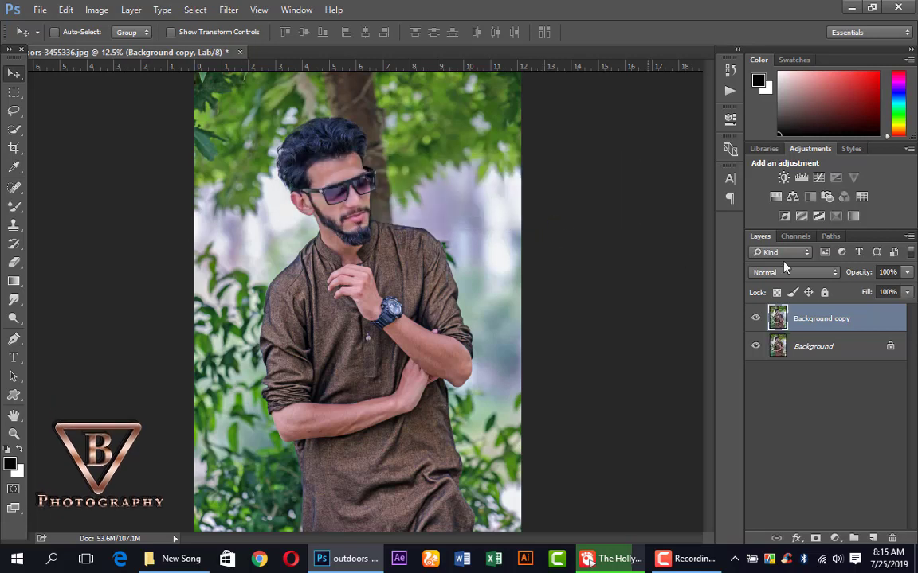
# Select the entire canvas in the a channel of the Background copy layer and copy its contents
pyautogui.click(799, 236)
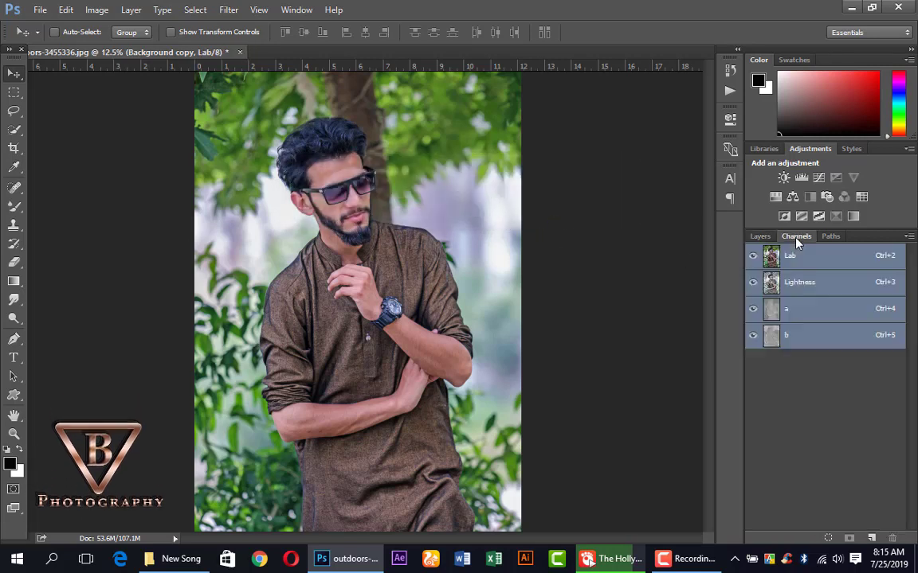
pyautogui.click(804, 314)
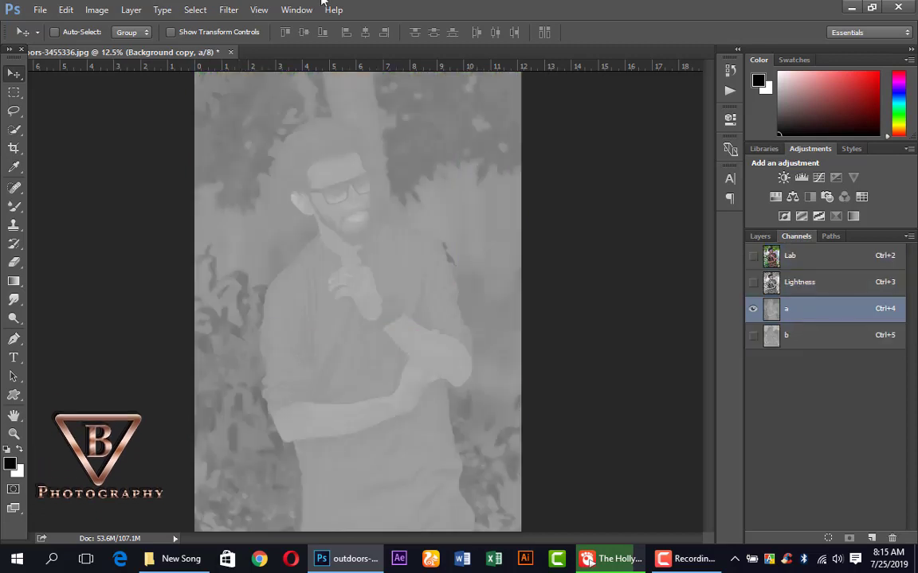
pyautogui.click(205, 11)
pyautogui.click(205, 26)
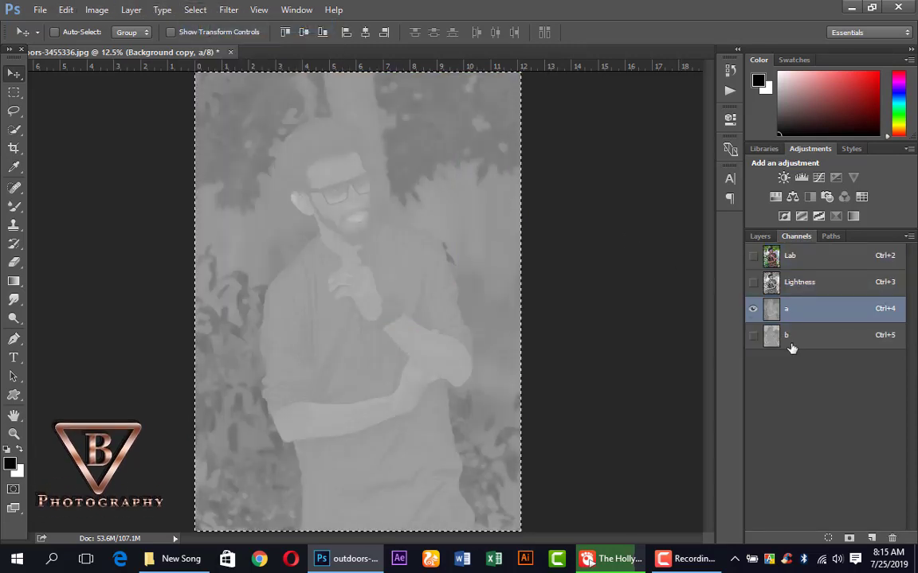
pyautogui.click(65, 10)
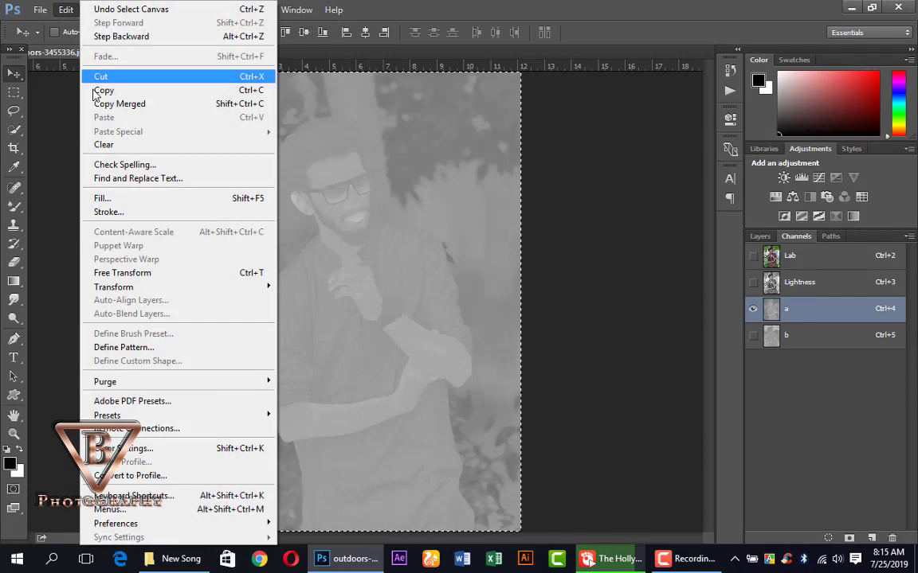
pyautogui.click(102, 91)
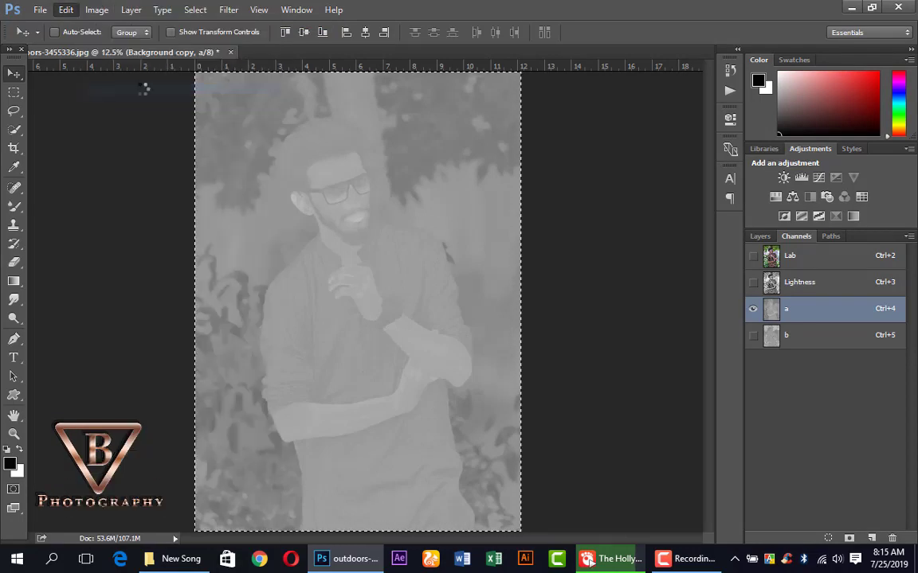
# Paste the copied channel into the b channel, deselect, and return to the layers with the Lab composite active
pyautogui.click(834, 339)
pyautogui.click(66, 10)
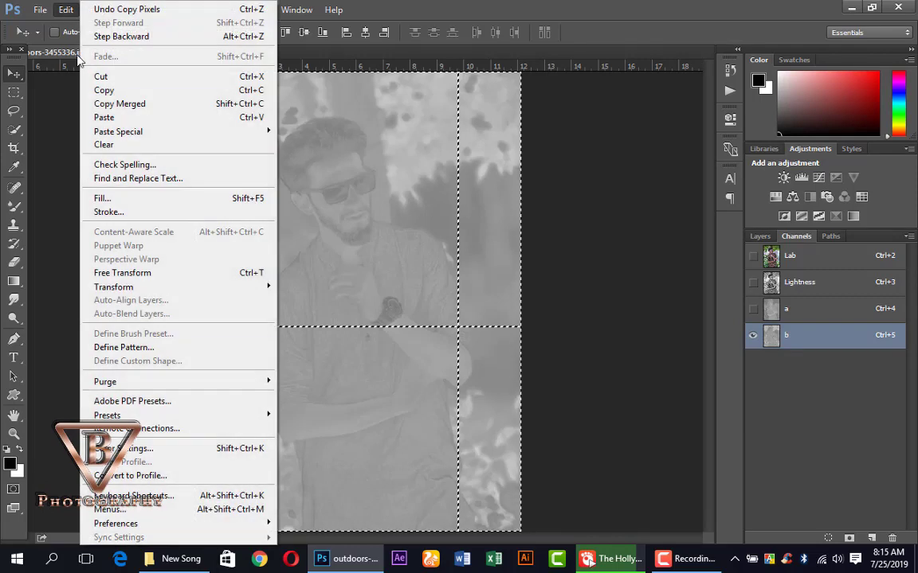
pyautogui.click(105, 117)
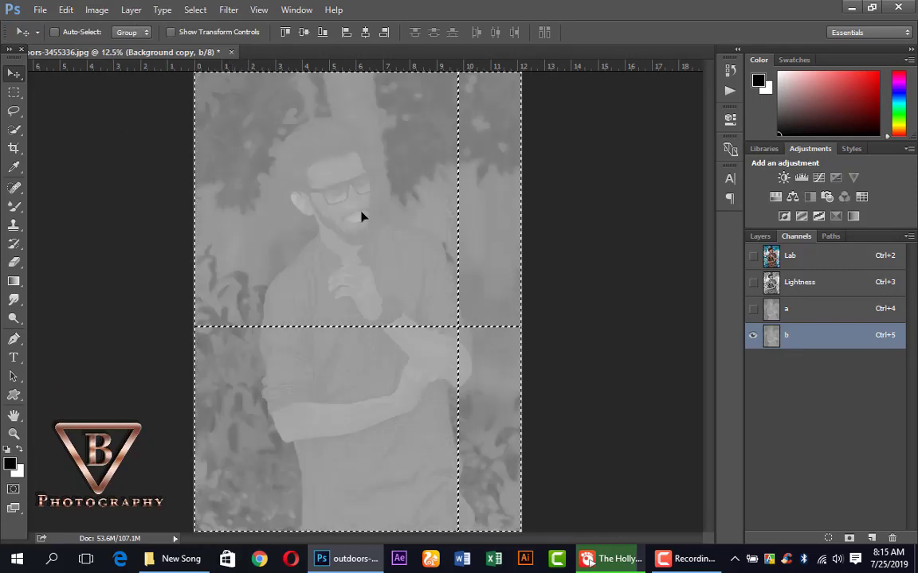
pyautogui.click(195, 9)
pyautogui.click(209, 39)
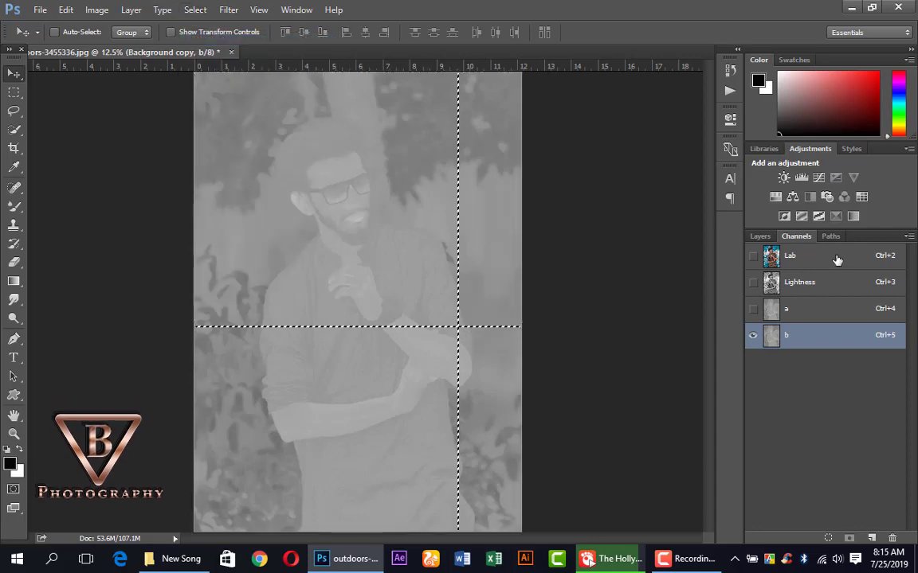
pyautogui.click(837, 259)
pyautogui.click(759, 238)
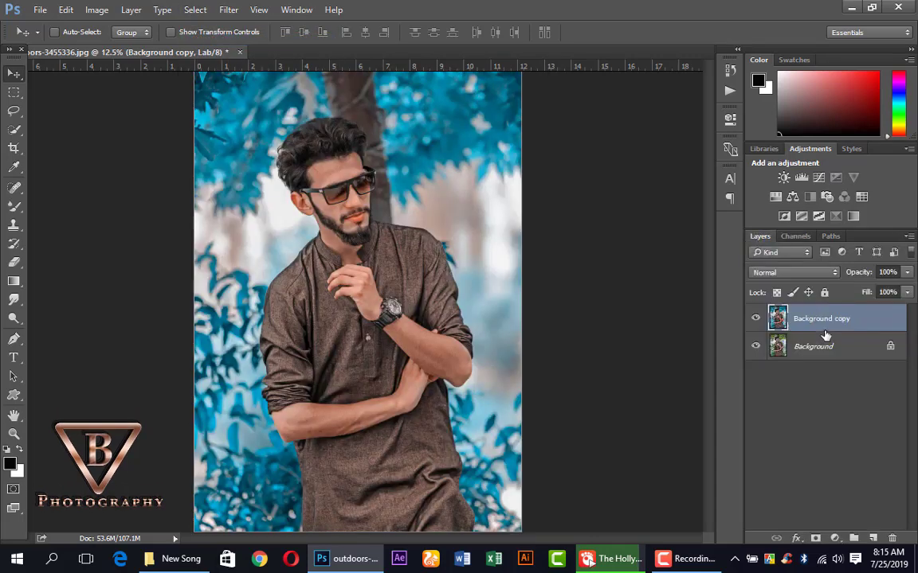
# Convert the image mode back to RGB Color without flattening the layers
pyautogui.click(97, 10)
pyautogui.moveTo(108, 26)
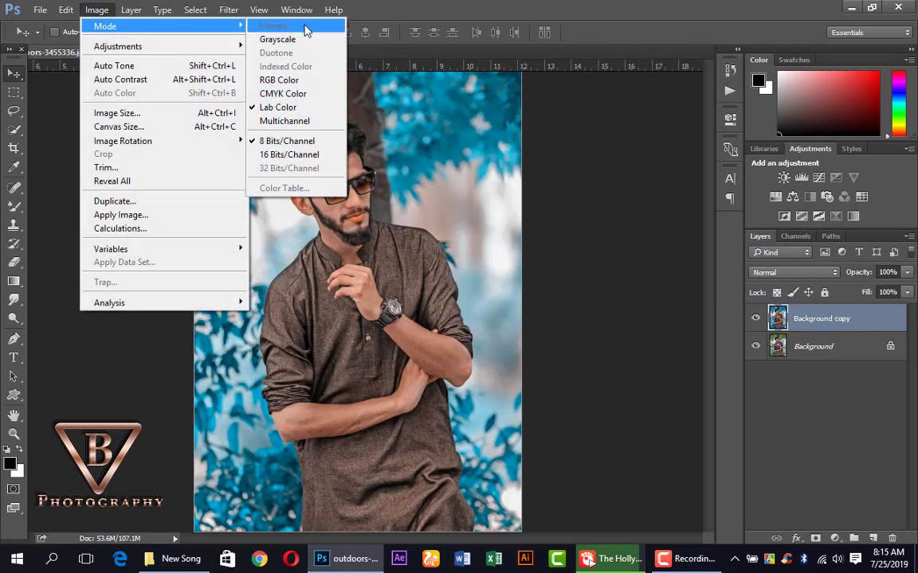
pyautogui.click(285, 93)
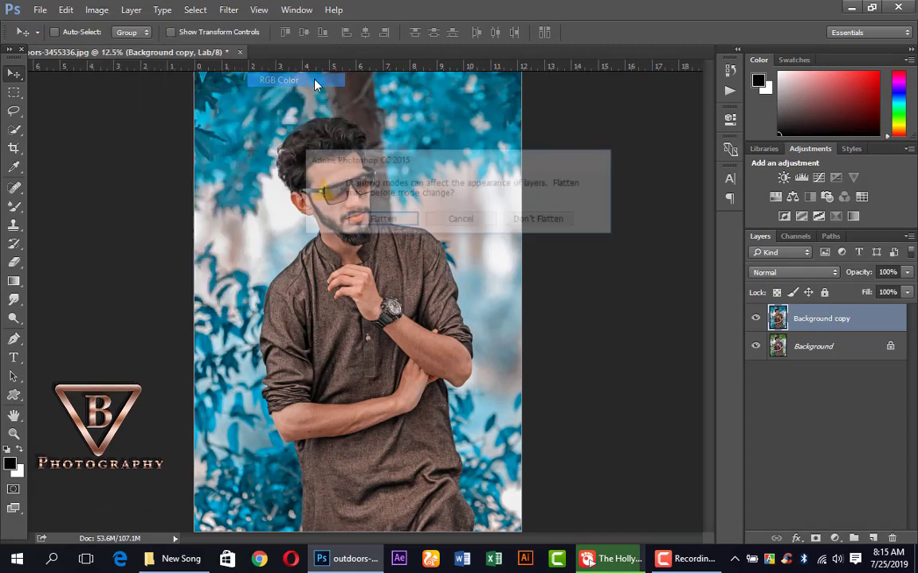
pyautogui.click(541, 220)
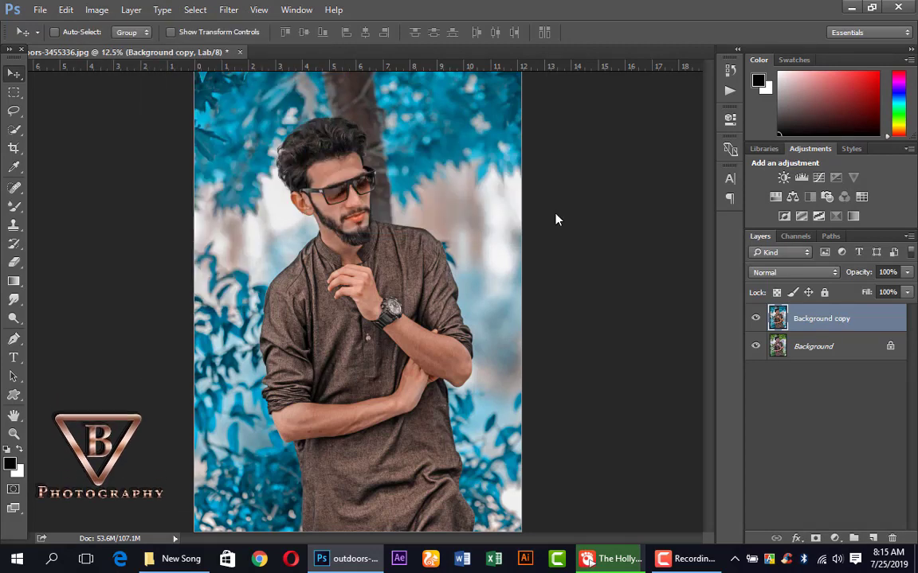
pyautogui.hotkey('ctrl', 'z')
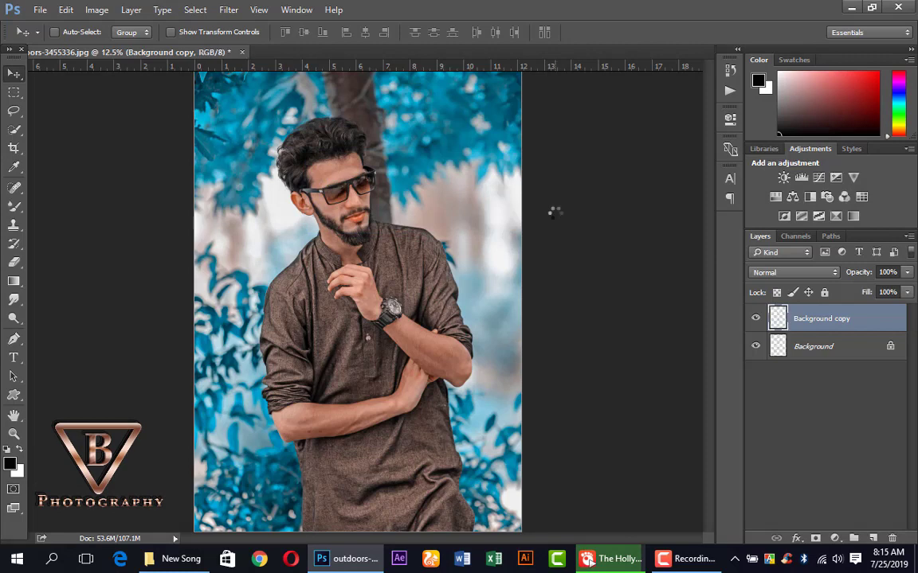
# Activate the Mixer Brush for retouching the man's face and duplicate the Background copy layer
pyautogui.hotkey('ctrl', 'space')
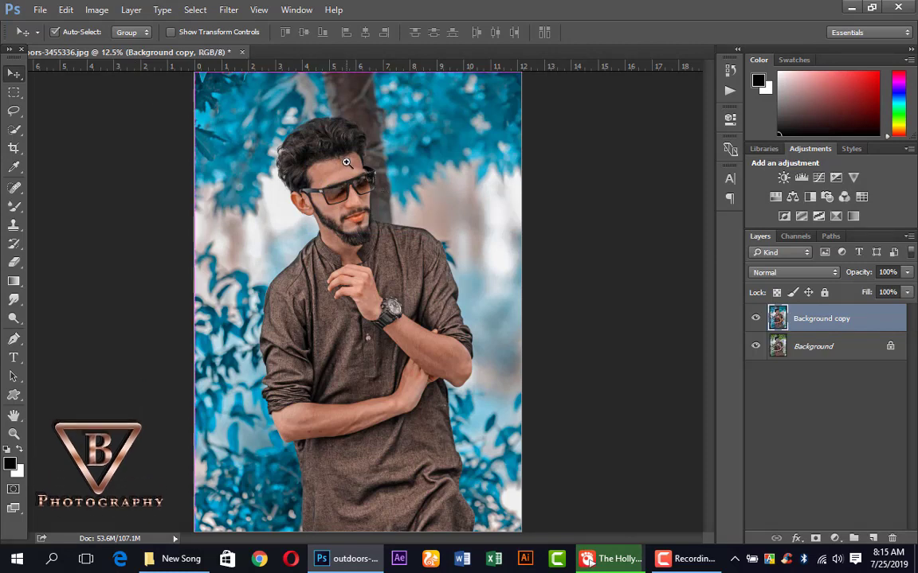
pyautogui.click(339, 180)
pyautogui.scroll(-1, 44, 244)
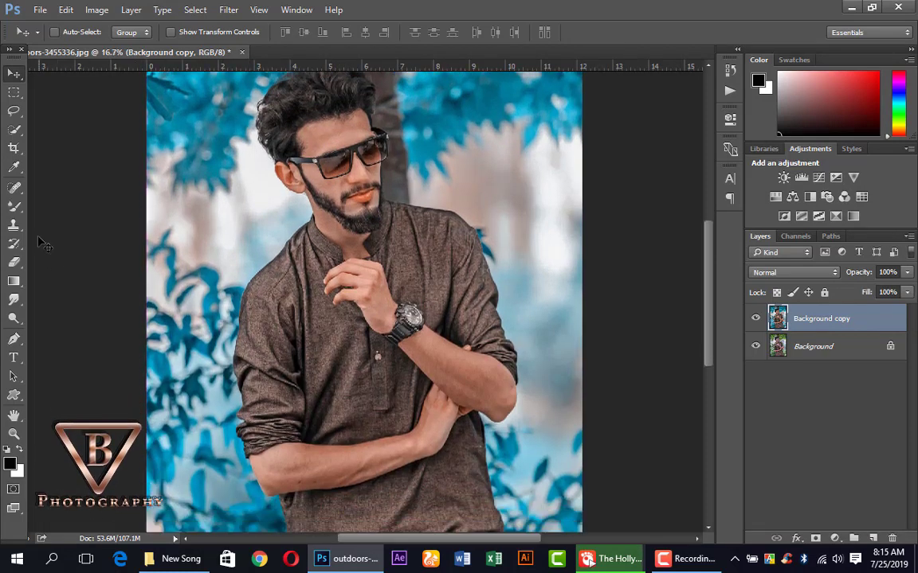
pyautogui.click(13, 188)
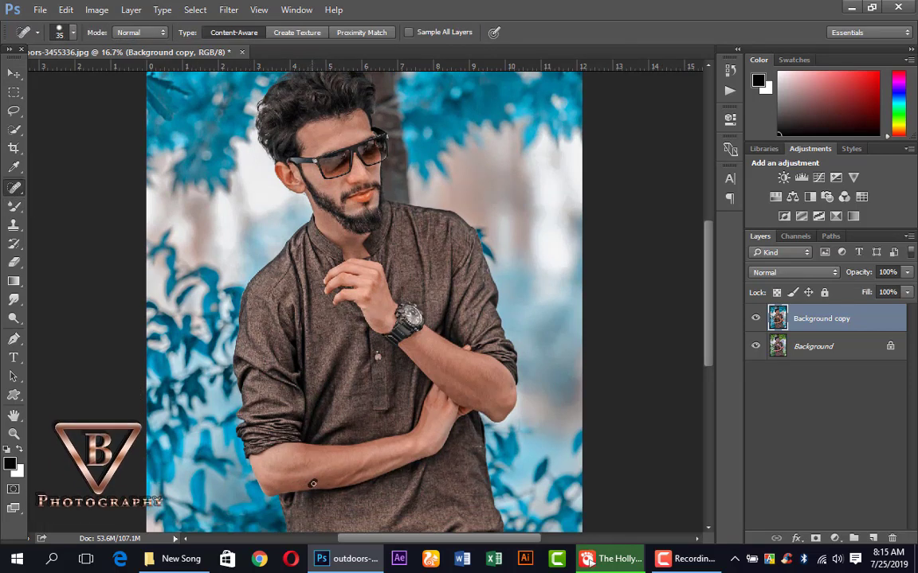
pyautogui.click(14, 224)
pyautogui.click(15, 209)
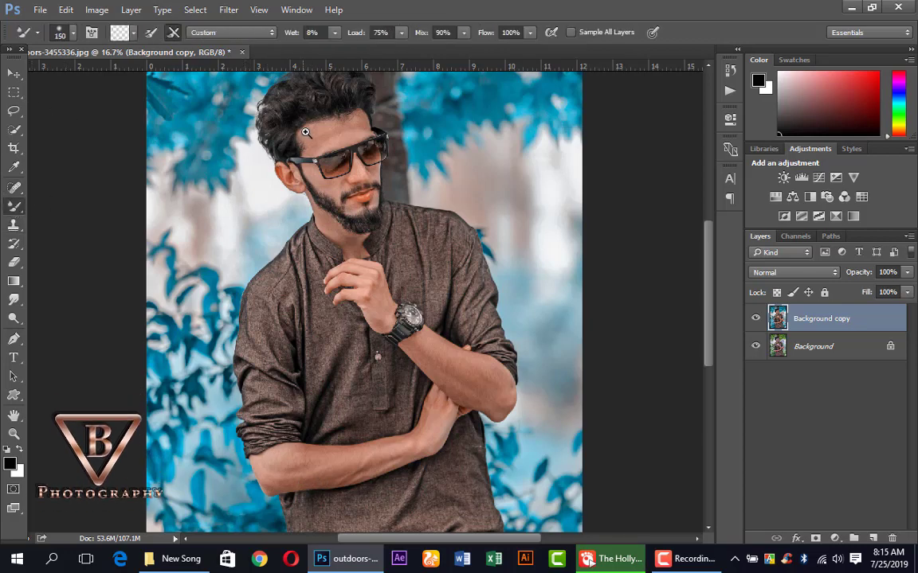
pyautogui.scroll(1, 303, 137)
pyautogui.scroll(1, 341, 106)
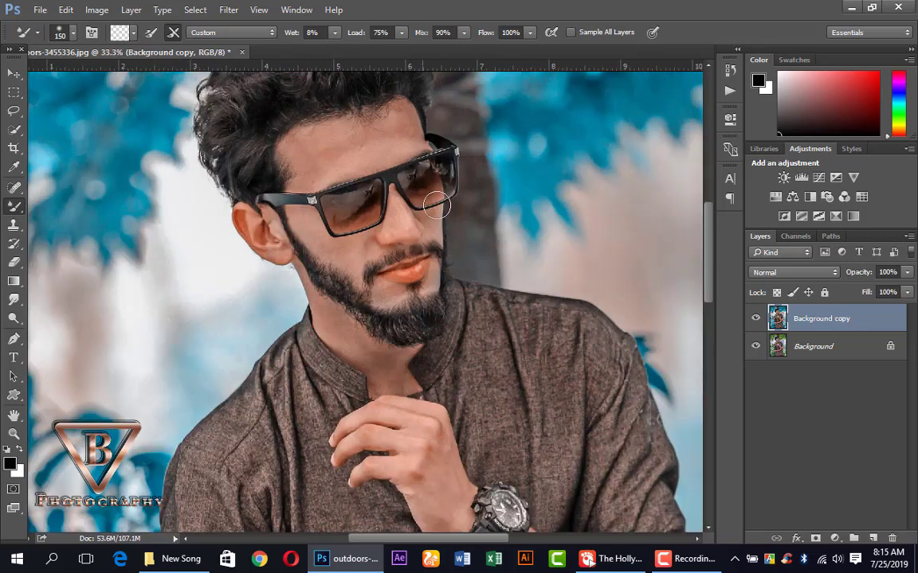
pyautogui.scroll(3, 857, 320)
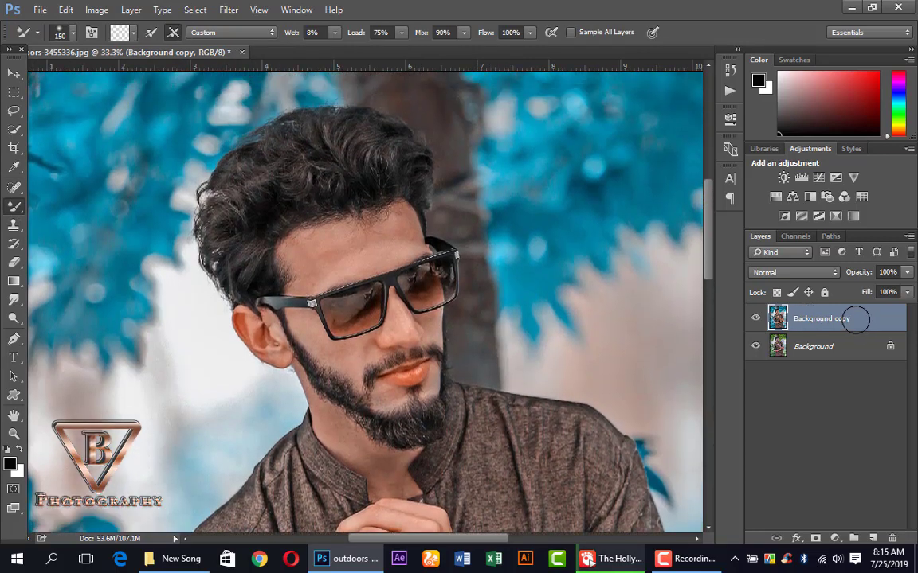
pyautogui.moveTo(856, 320); pyautogui.dragTo(873, 538)
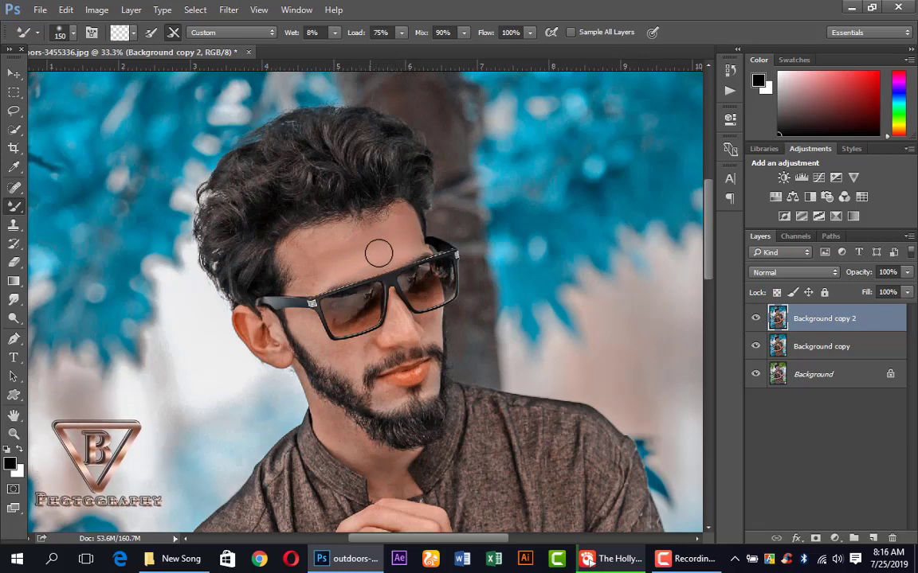
# Set the Mixer Brush's Wet value to 6% and smooth the forehead skin with an 80 px brush
pyautogui.click(311, 33)
pyautogui.write('6')
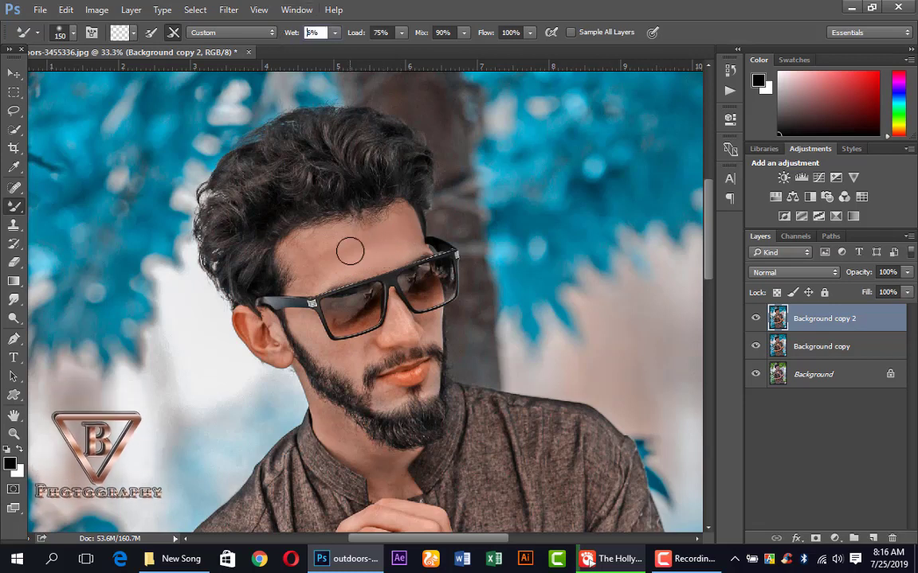
pyautogui.press('Return')
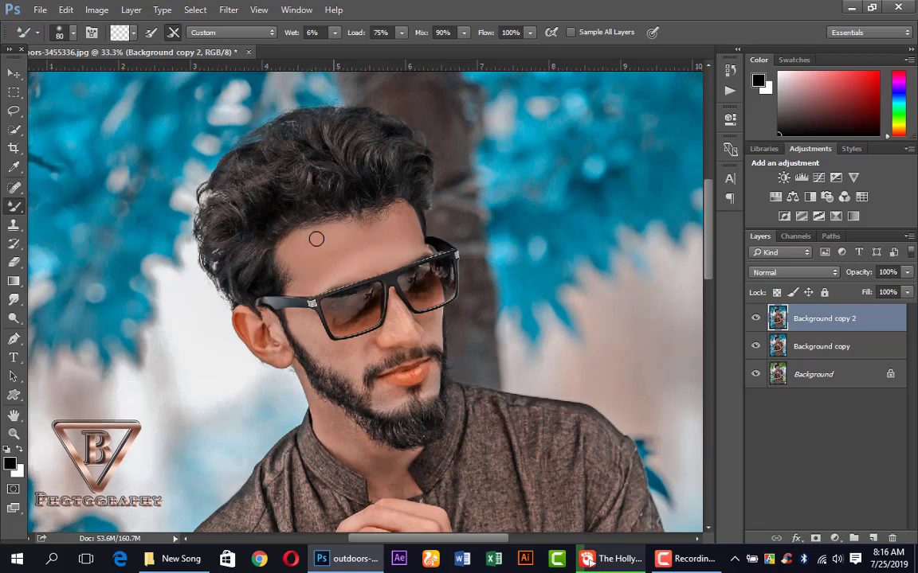
# Smooth the cheek, nose and skin around the mouth, reducing the Mixer Brush to 70 px and 60 px
pyautogui.scroll(-1, 313, 304)
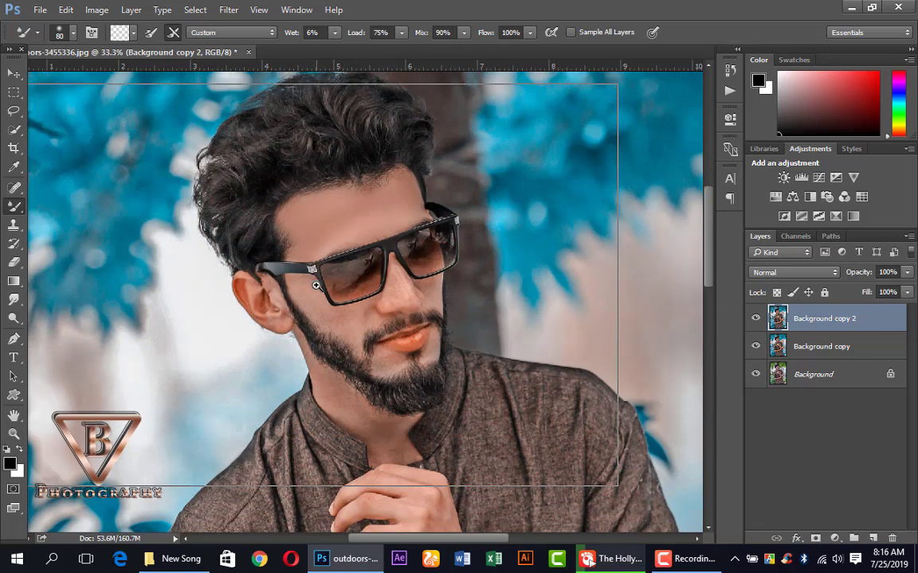
pyautogui.click(316, 286)
pyautogui.click(316, 286)
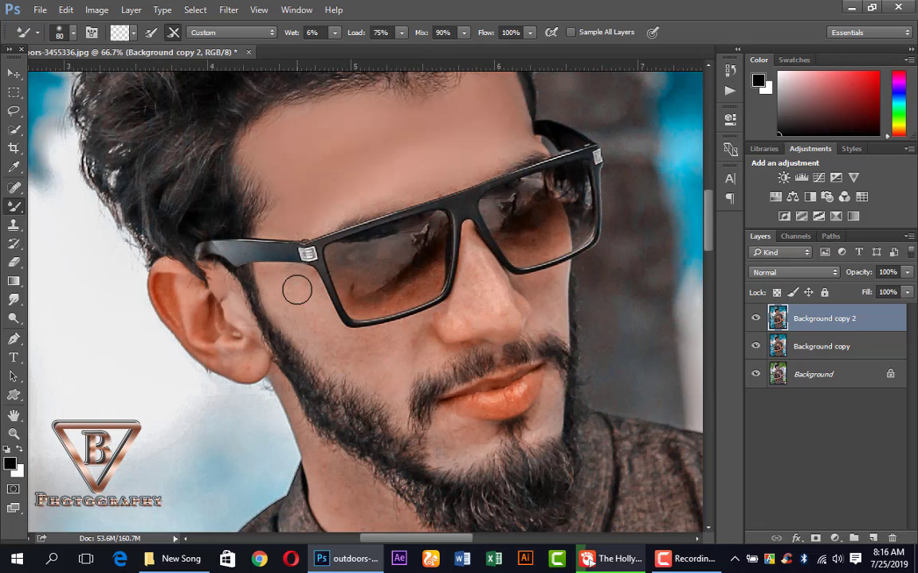
pyautogui.press('[')
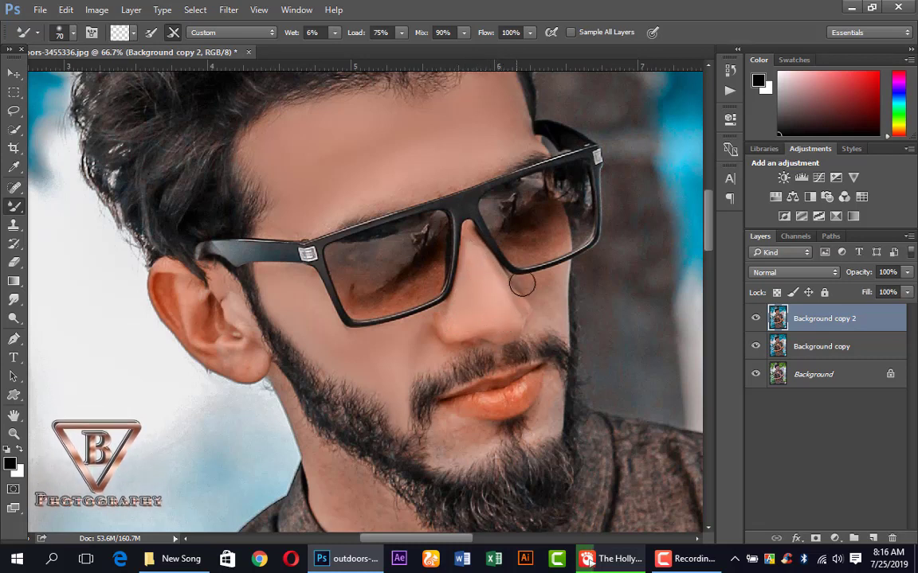
pyautogui.press('[')
# Smooth the ear and neck skin with the Mixer Brush, reducing it to 45 px for the area beneath the beard
pyautogui.scroll(-1, 544, 361)
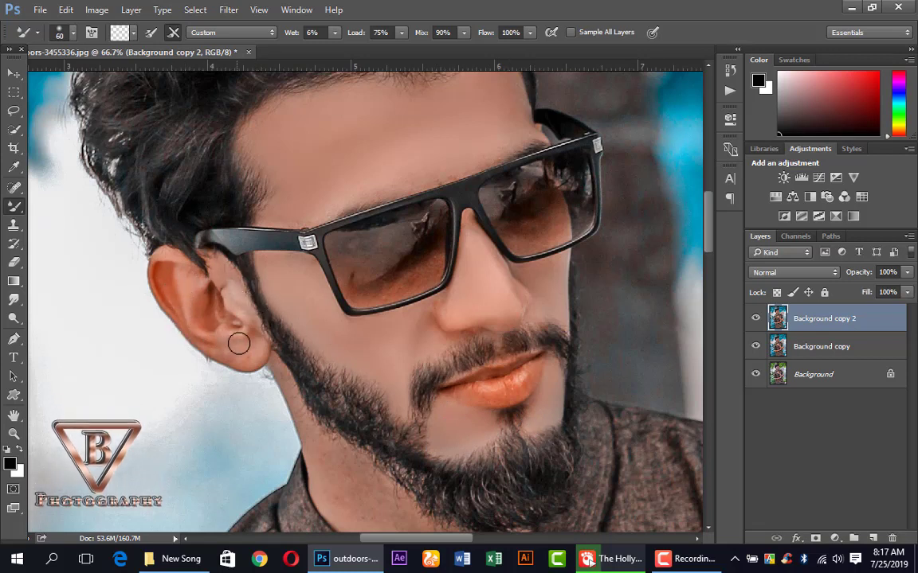
pyautogui.moveTo(249, 344)
pyautogui.mouseDown()
pyautogui.moveTo(211, 345)
pyautogui.moveTo(179, 290)
pyautogui.mouseUp()
pyautogui.scroll(-6, 176, 264)
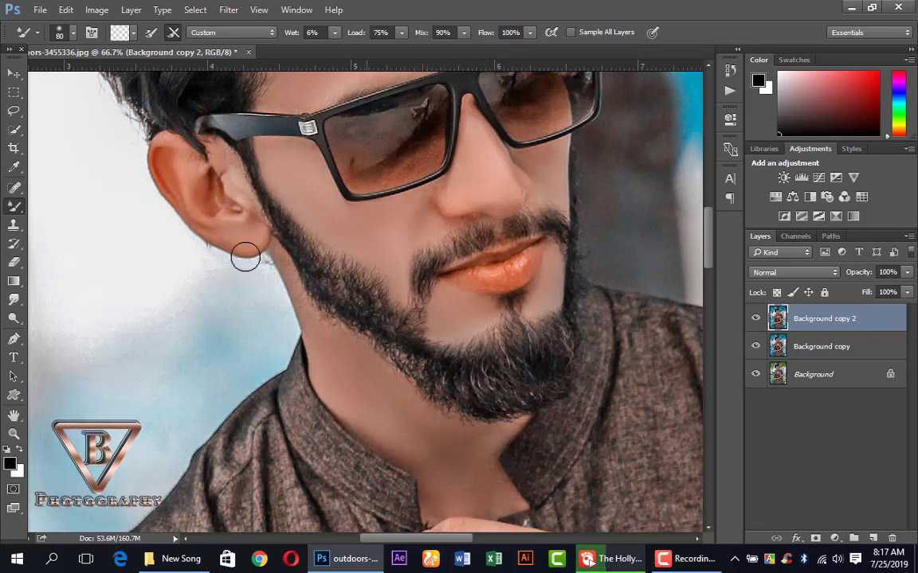
pyautogui.press('[')
pyautogui.press('[')
pyautogui.press('[')
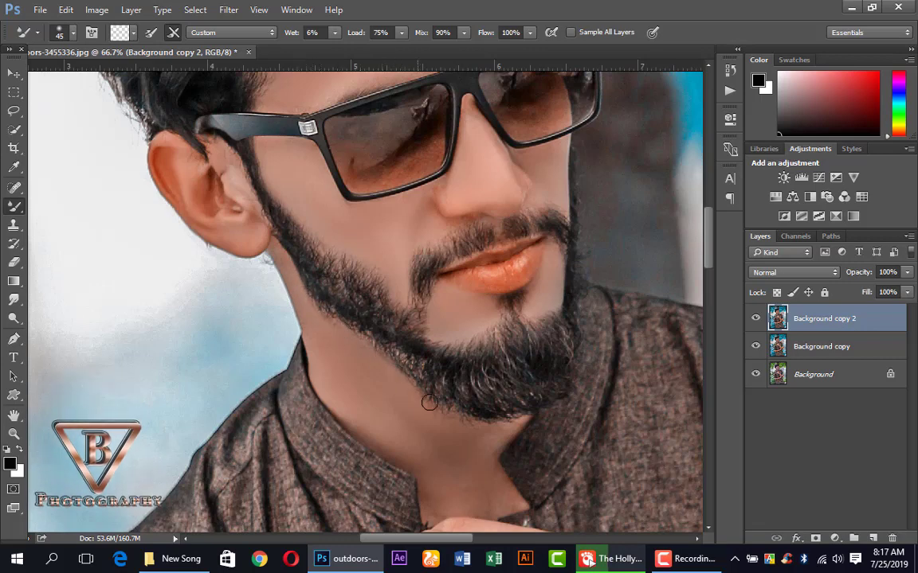
# Smooth the forearm of the raised, watch-wearing arm with the Mixer Brush at 175 px
pyautogui.scroll(-5, 430, 403)
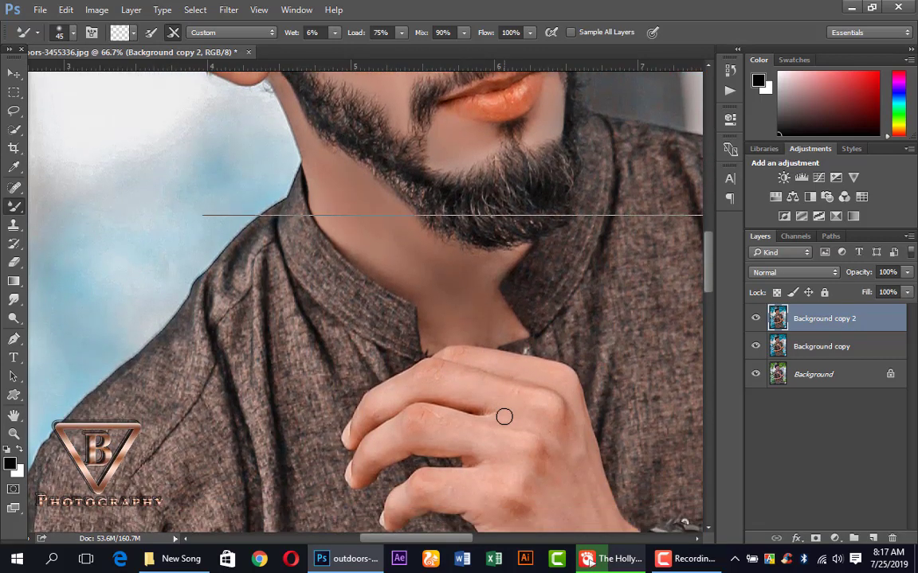
pyautogui.scroll(-1, 504, 417)
pyautogui.scroll(-1, 537, 444)
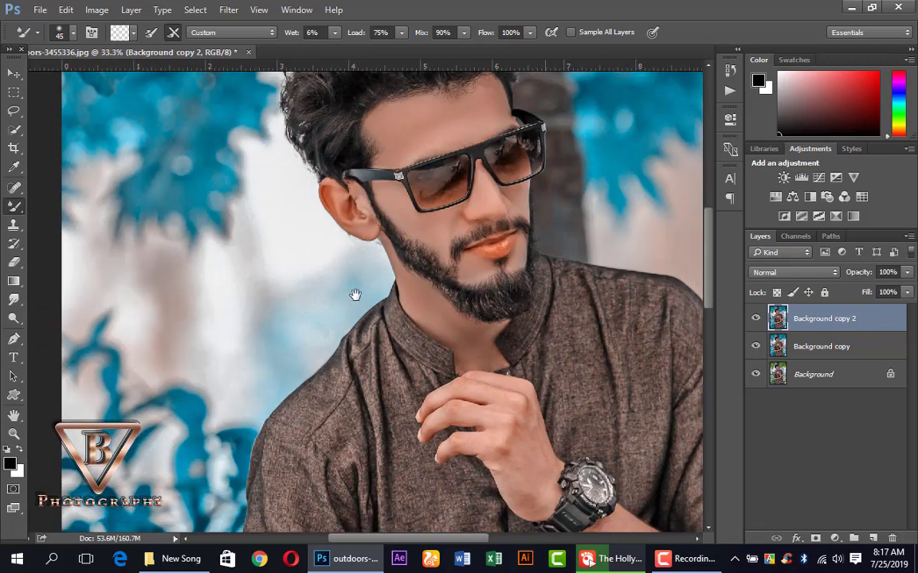
pyautogui.scroll(-9, 355, 295)
pyautogui.hscroll(7, 356, 296)
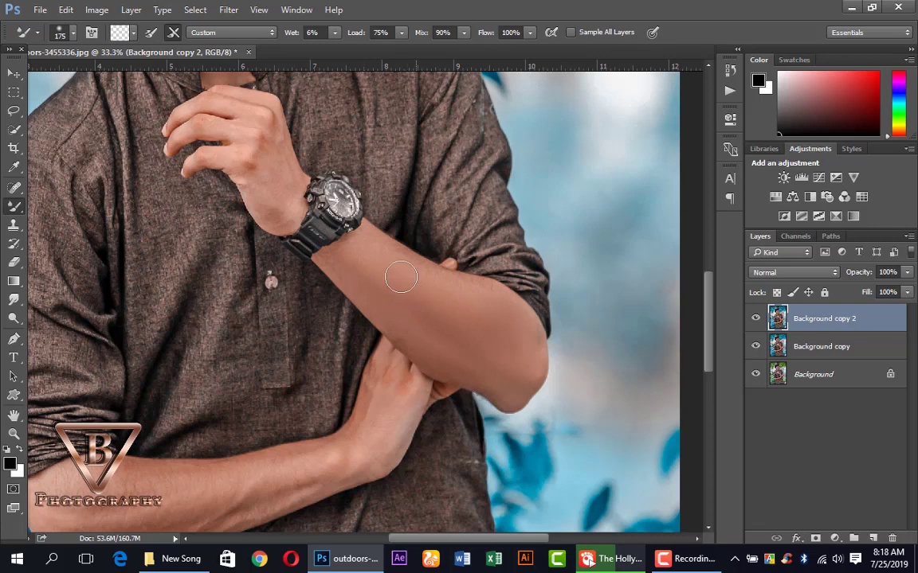
# Smooth the forearm and hand crossing the waist with the 175 px Mixer Brush, and switch to the Move tool
pyautogui.scroll(-2, 518, 317)
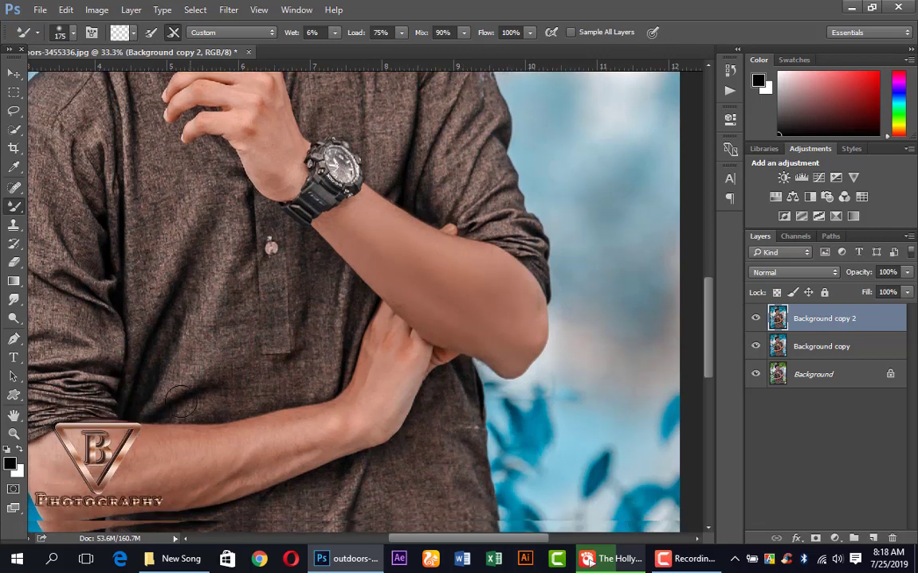
pyautogui.moveTo(369, 375); pyautogui.dragTo(434, 340)
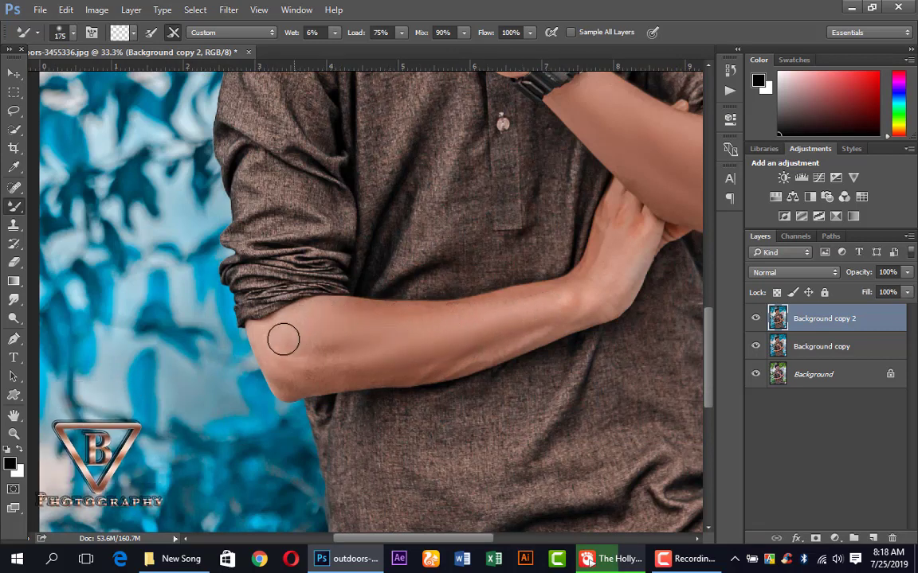
pyautogui.moveTo(278, 355)
pyautogui.mouseDown()
pyautogui.moveTo(287, 379)
pyautogui.moveTo(297, 359)
pyautogui.moveTo(314, 367)
pyautogui.mouseUp()
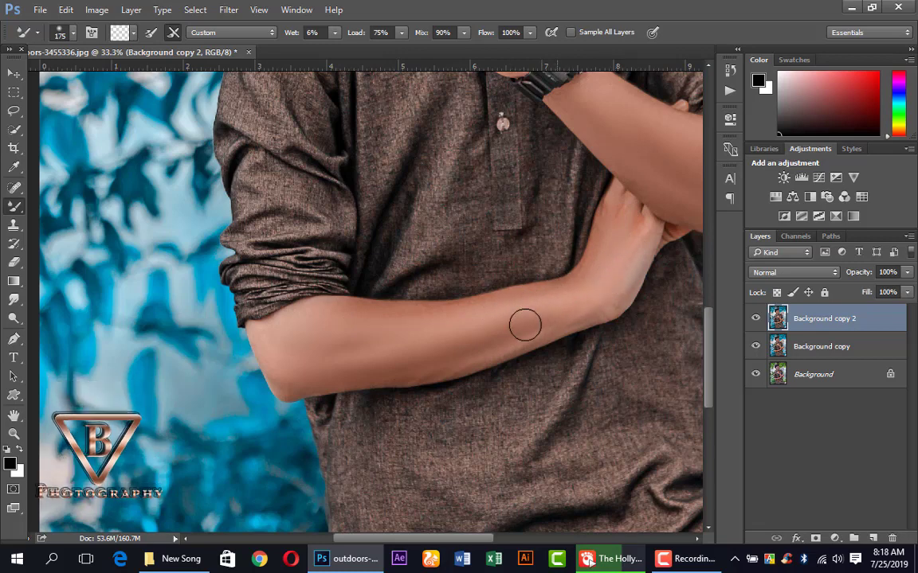
pyautogui.keyDown('alt'); pyautogui.click(478, 335); pyautogui.keyUp('alt')
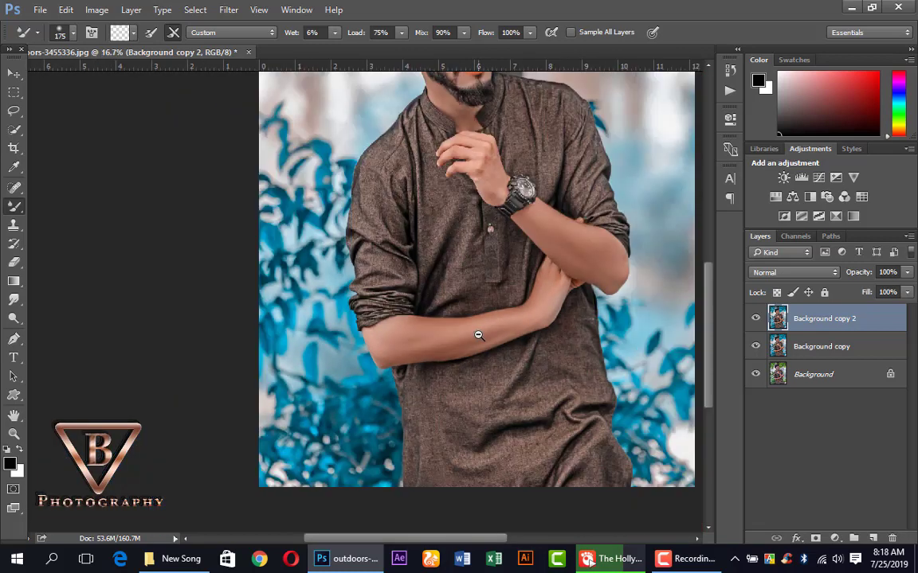
pyautogui.keyDown('alt'); pyautogui.click(478, 335); pyautogui.keyUp('alt')
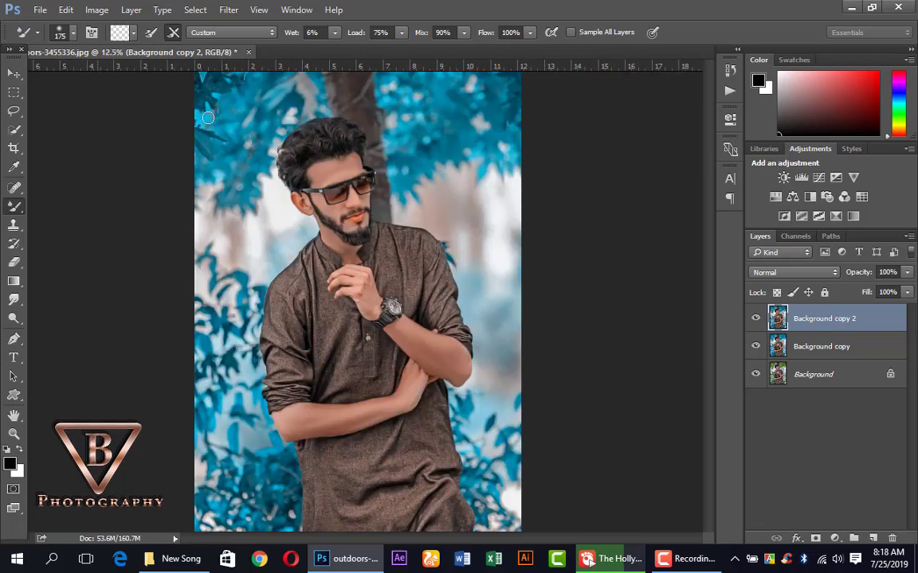
pyautogui.press('[')
pyautogui.press('[')
pyautogui.press('[')
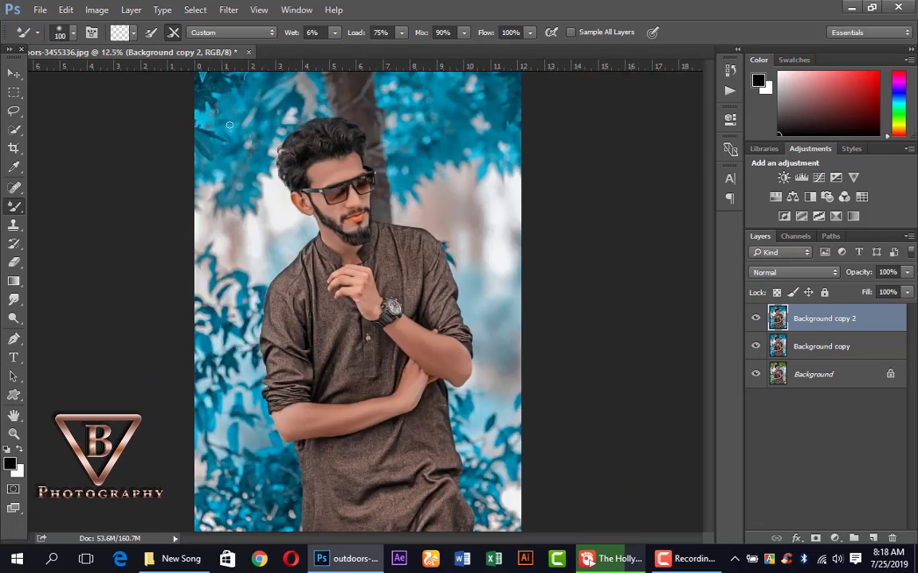
pyautogui.click(12, 72)
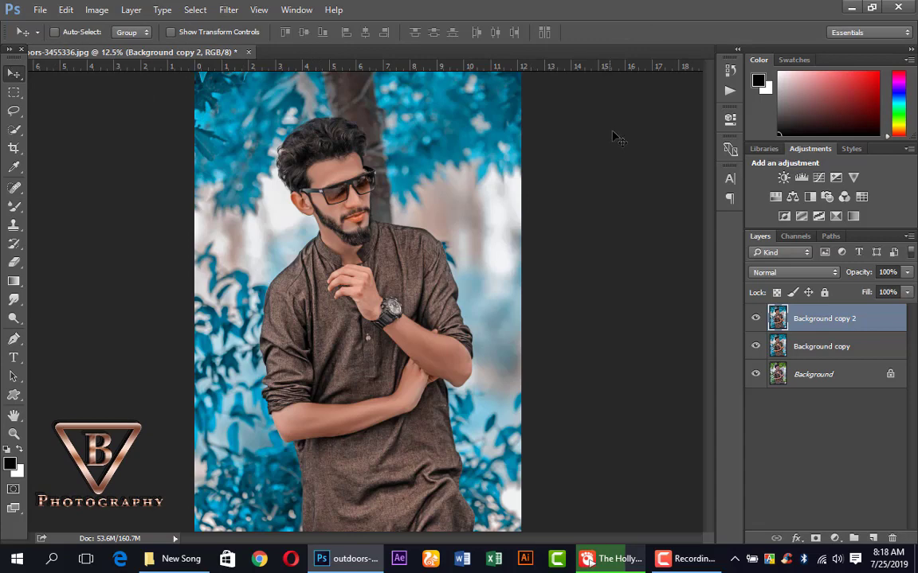
pyautogui.rightClick(828, 318)
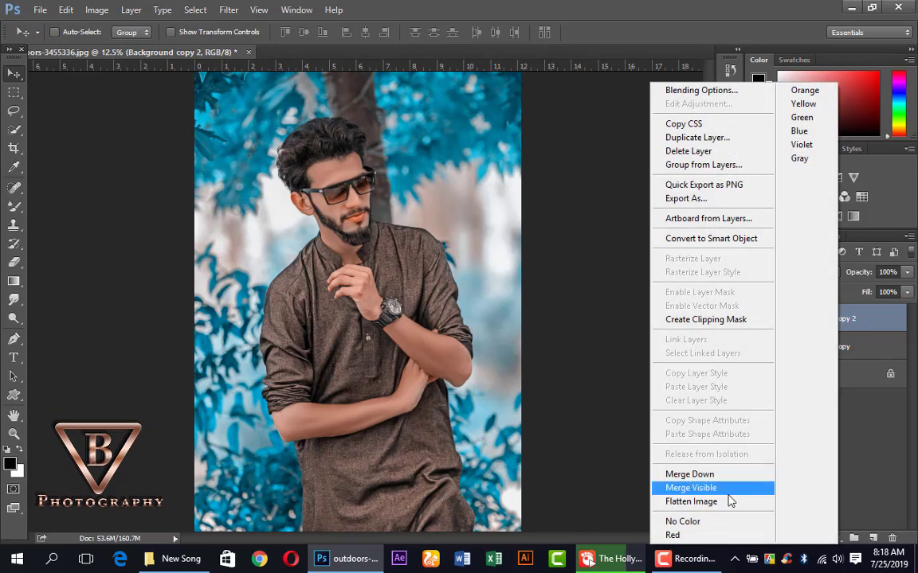
pyautogui.click(689, 474)
pyautogui.moveTo(788, 323); pyautogui.dragTo(876, 541)
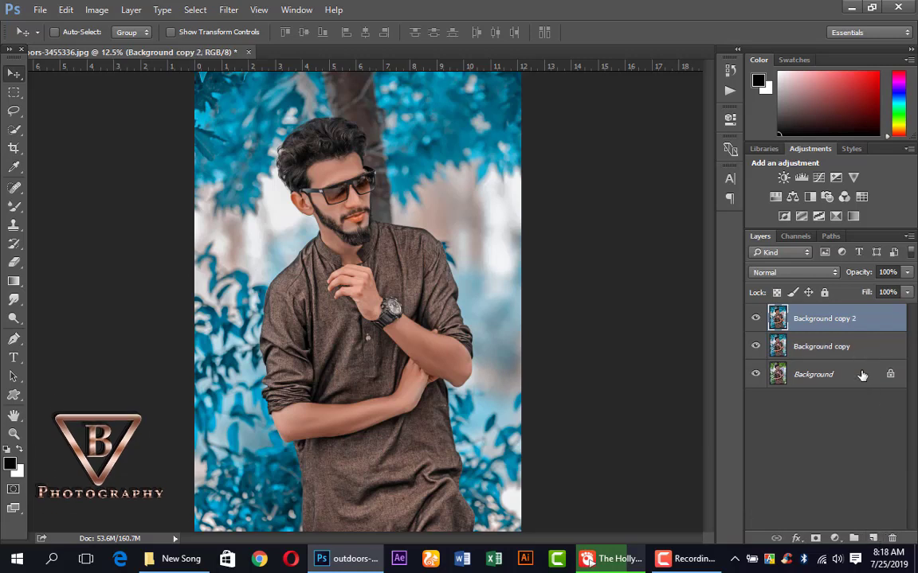
# Add a Curves adjustment layer and shape its RGB curve with brighter upper tones, a lowered white point and a slightly raised black point
pyautogui.click(834, 538)
pyautogui.click(834, 313)
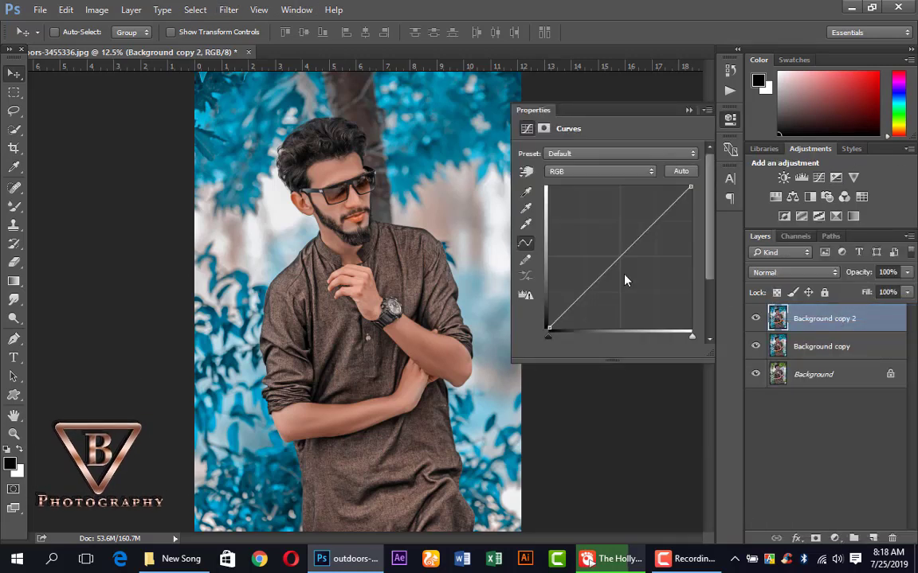
pyautogui.click(581, 292)
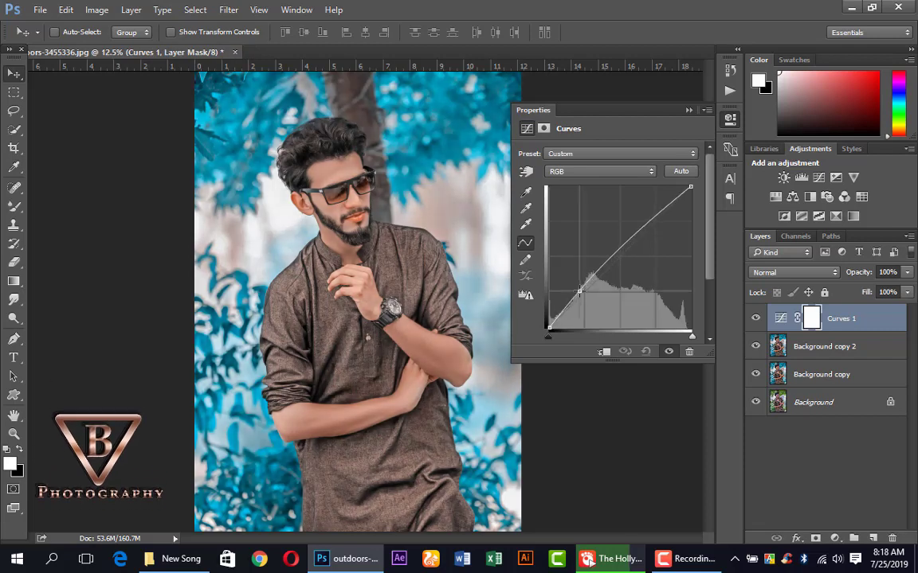
pyautogui.click(621, 256)
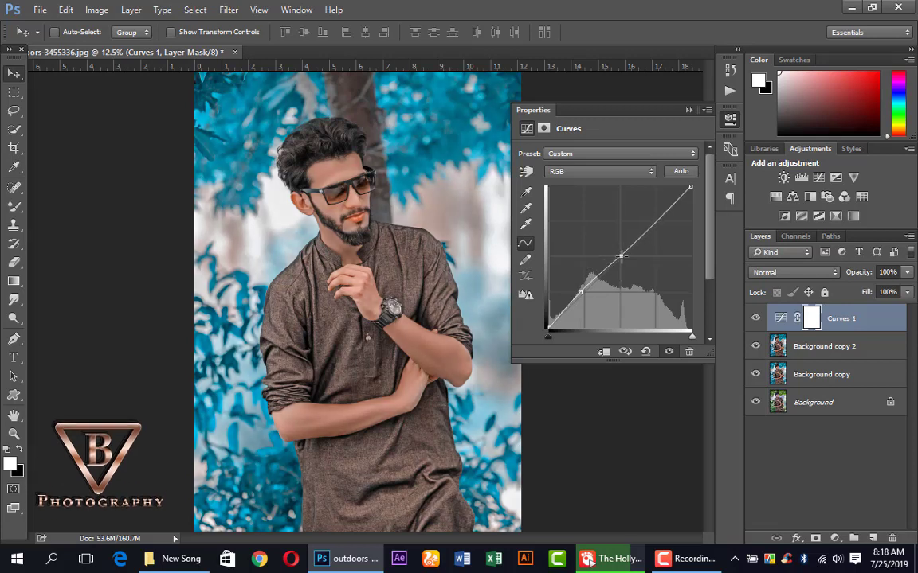
pyautogui.click(652, 216)
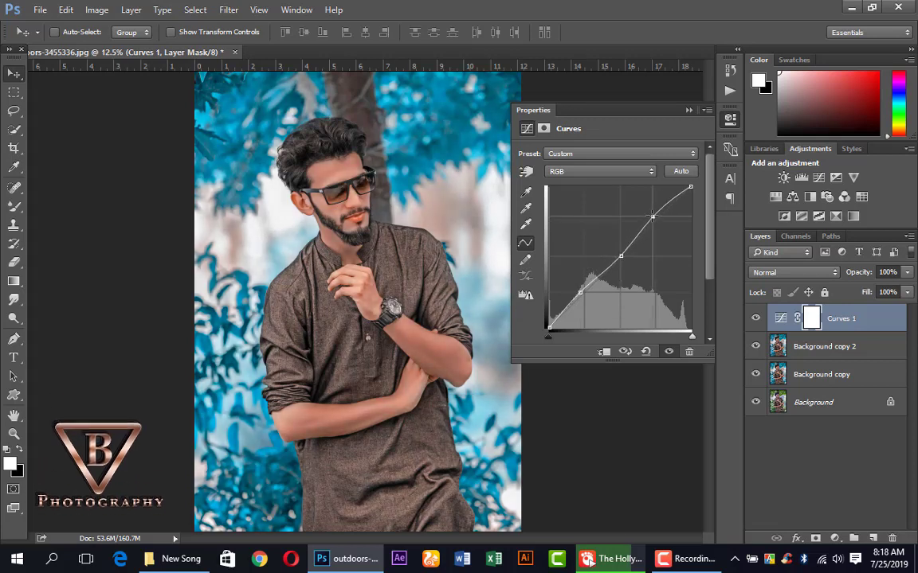
pyautogui.moveTo(651, 215); pyautogui.dragTo(650, 211)
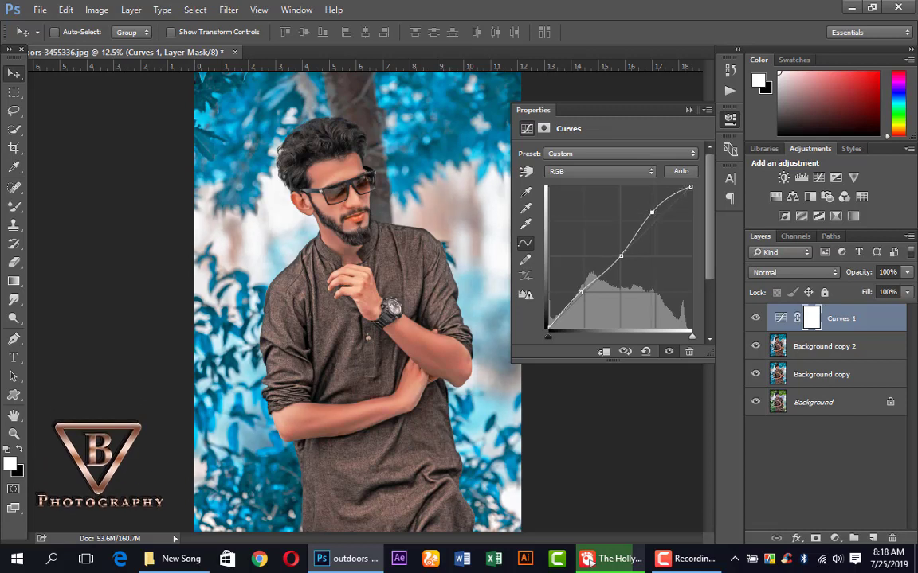
pyautogui.moveTo(690, 187); pyautogui.dragTo(689, 211)
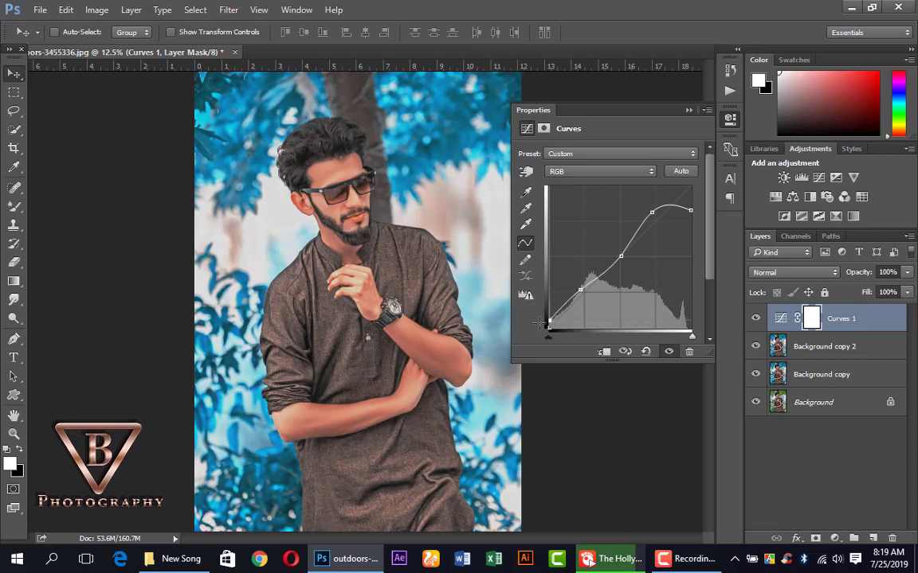
pyautogui.click(689, 110)
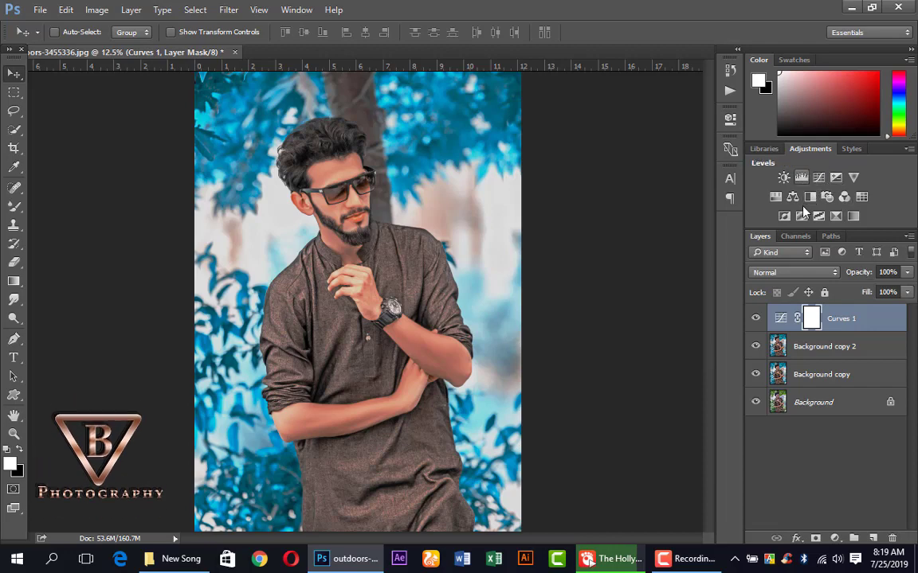
# Add a Levels adjustment layer with the midtones at 1.11 and the black input level raised slightly
pyautogui.click(831, 539)
pyautogui.click(806, 293)
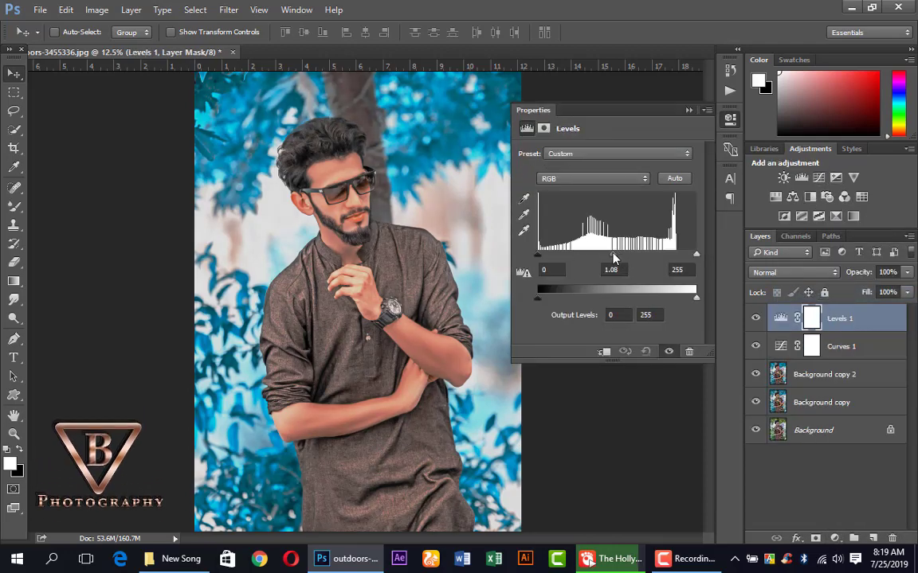
pyautogui.moveTo(536, 254); pyautogui.dragTo(548, 254)
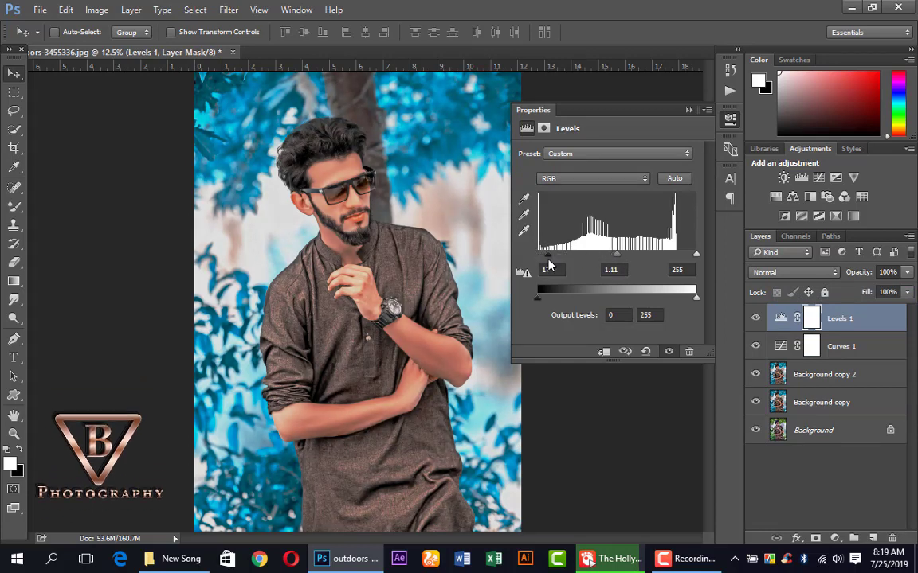
pyautogui.click(688, 111)
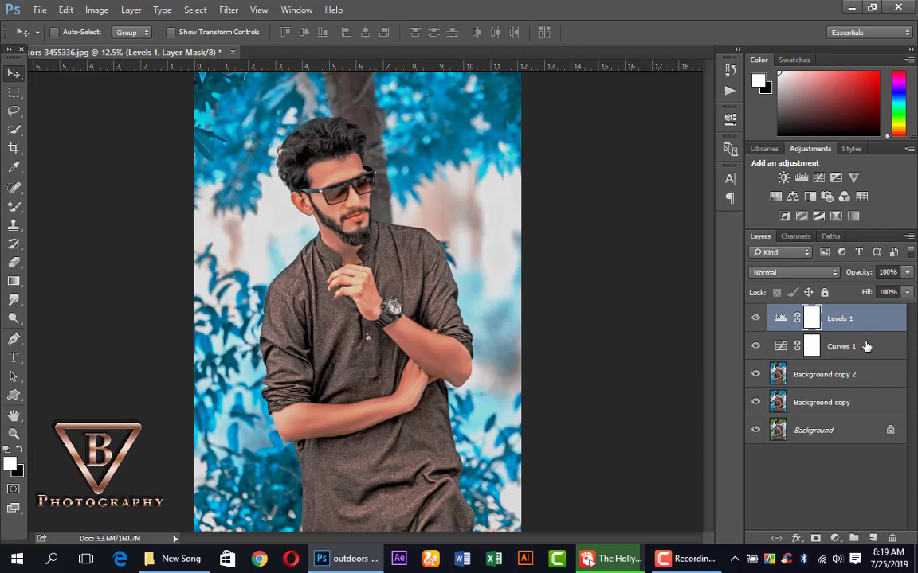
# Merge all visible layers, including the Curves and Levels adjustments, into a single Background layer
pyautogui.rightClick(865, 377)
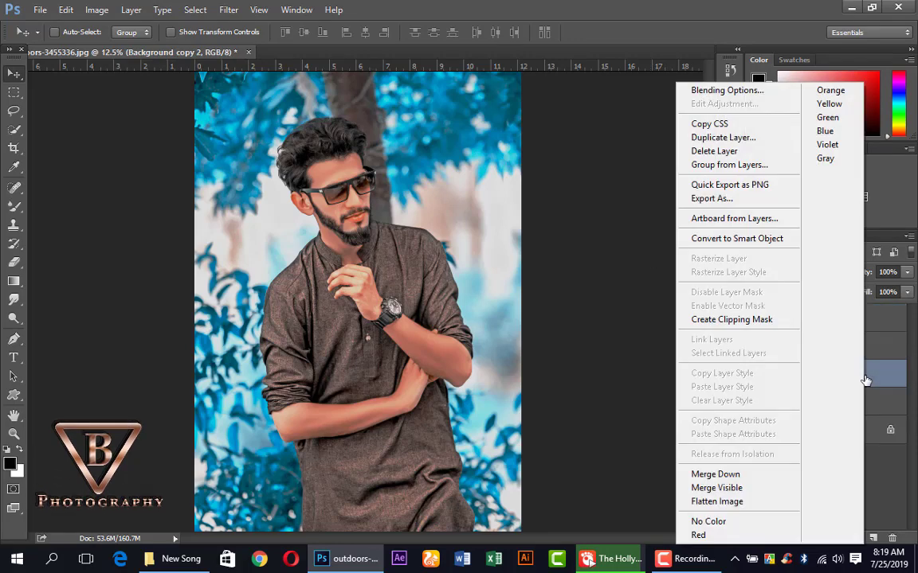
pyautogui.click(865, 377)
pyautogui.click(871, 317)
pyautogui.rightClick(870, 317)
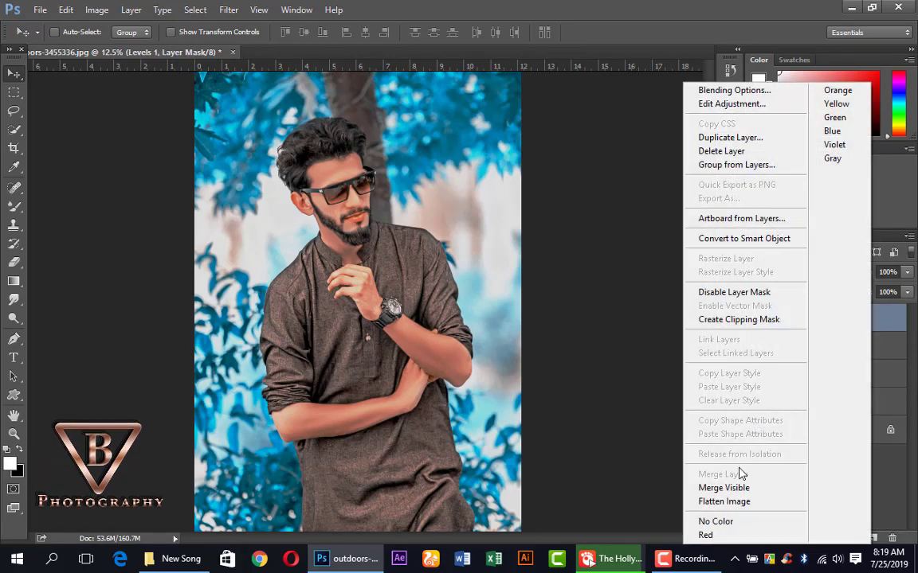
pyautogui.click(725, 488)
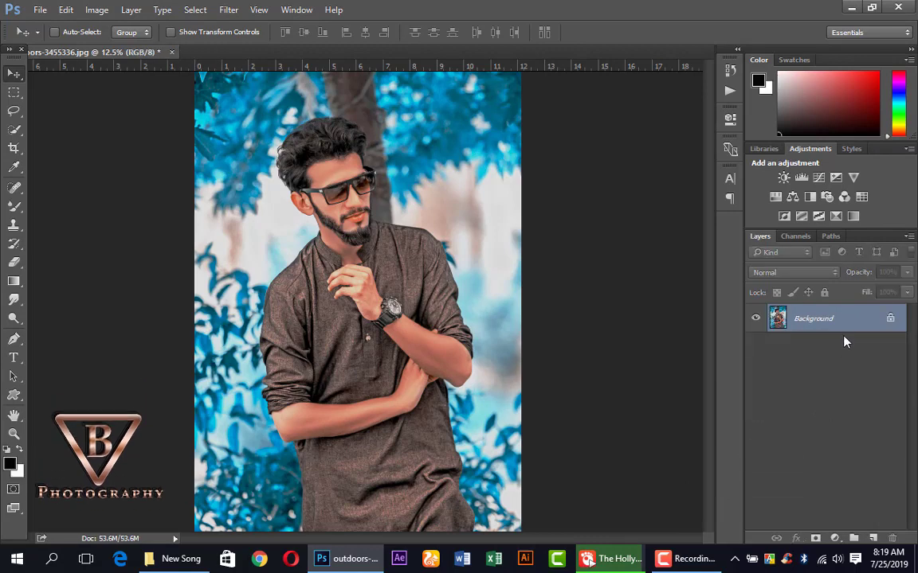
# Duplicate the Background layer and set Clarity to +19 on the copy with the Camera Raw filter
pyautogui.moveTo(846, 321); pyautogui.dragTo(873, 538)
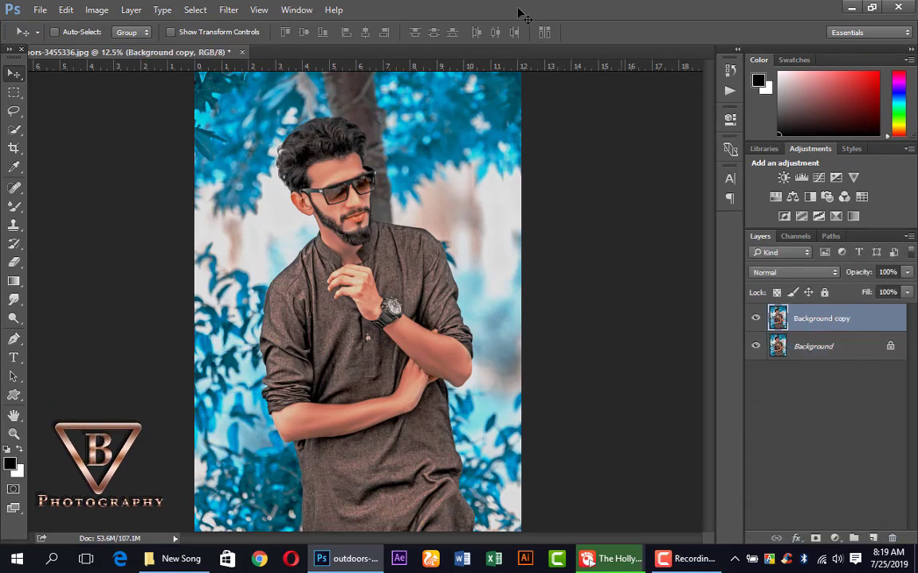
pyautogui.click(229, 10)
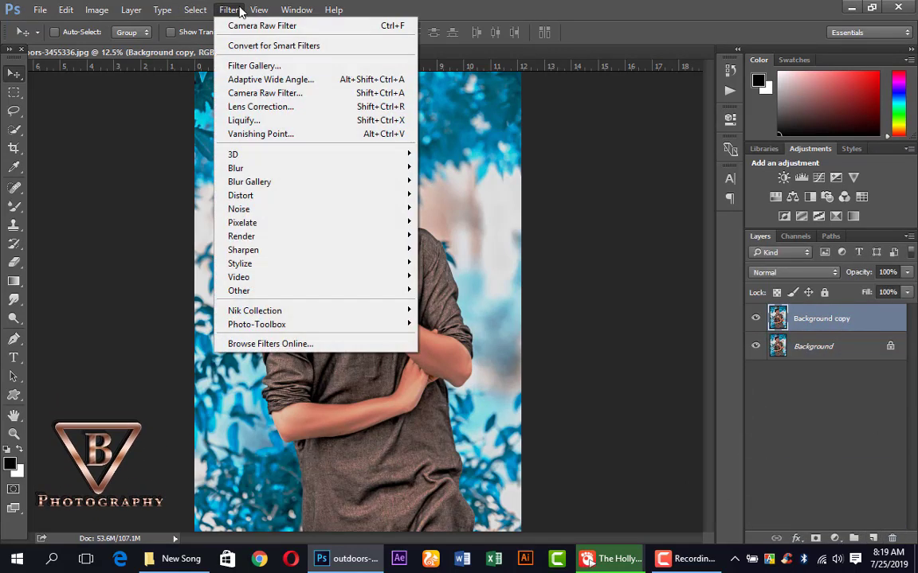
pyautogui.click(259, 94)
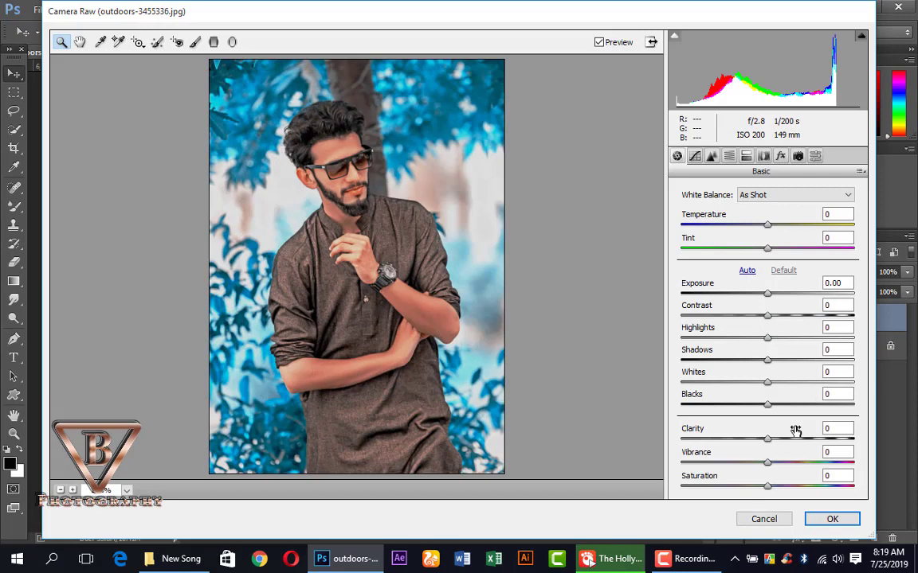
pyautogui.click(784, 440)
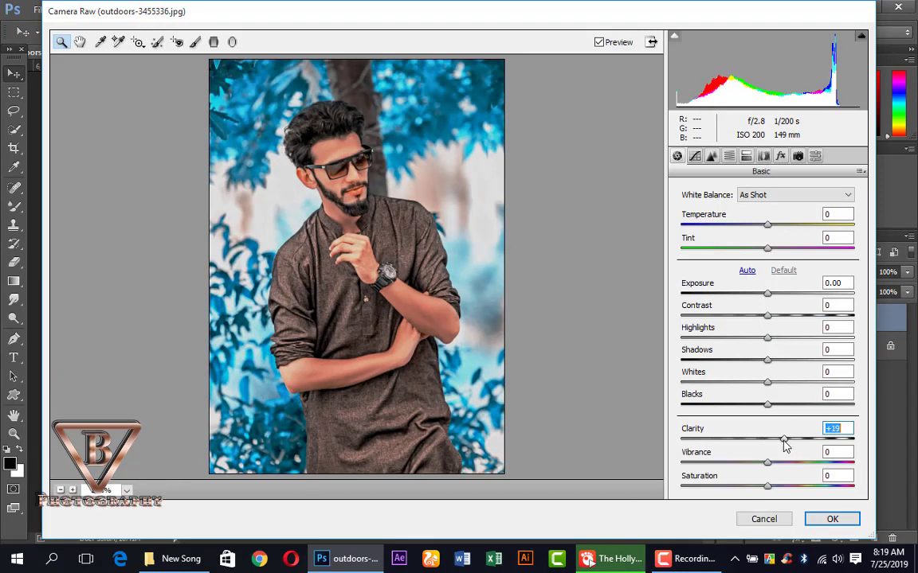
# Lower the Oranges saturation to -16 in the Camera Raw HSL adjustments
pyautogui.click(729, 157)
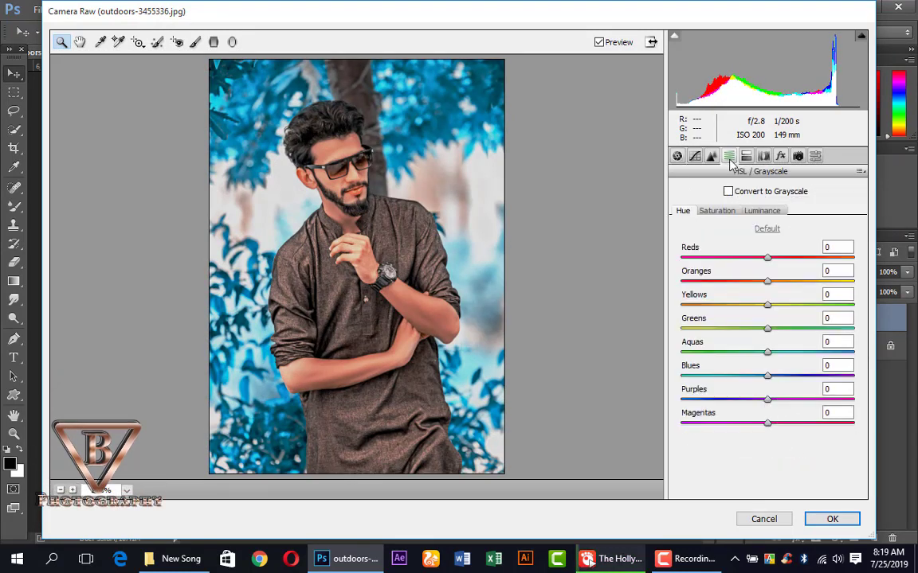
pyautogui.click(734, 213)
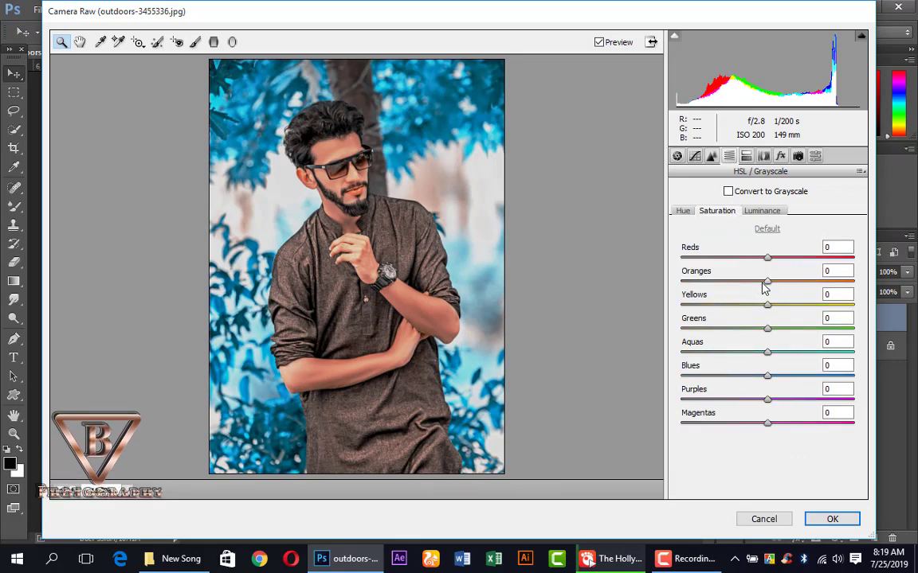
pyautogui.moveTo(765, 283); pyautogui.dragTo(748, 285)
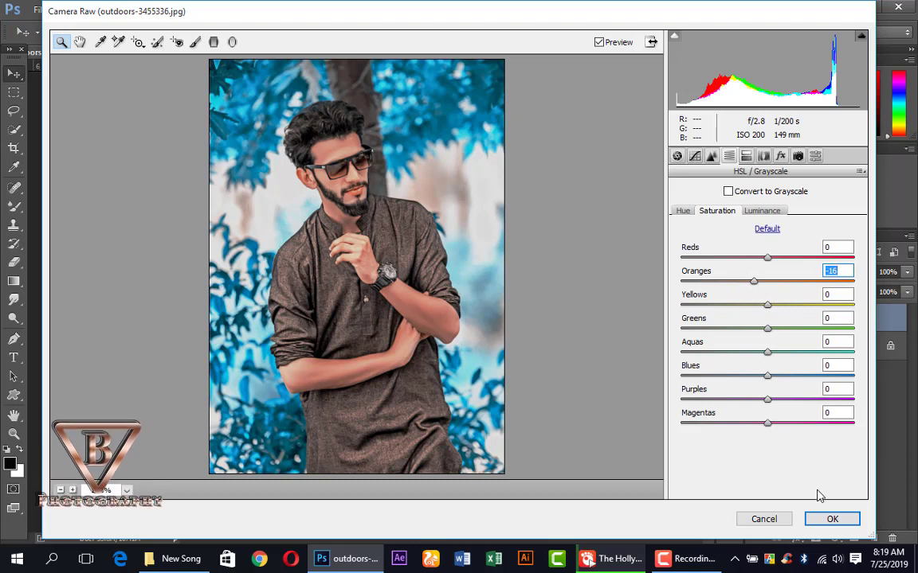
pyautogui.click(842, 526)
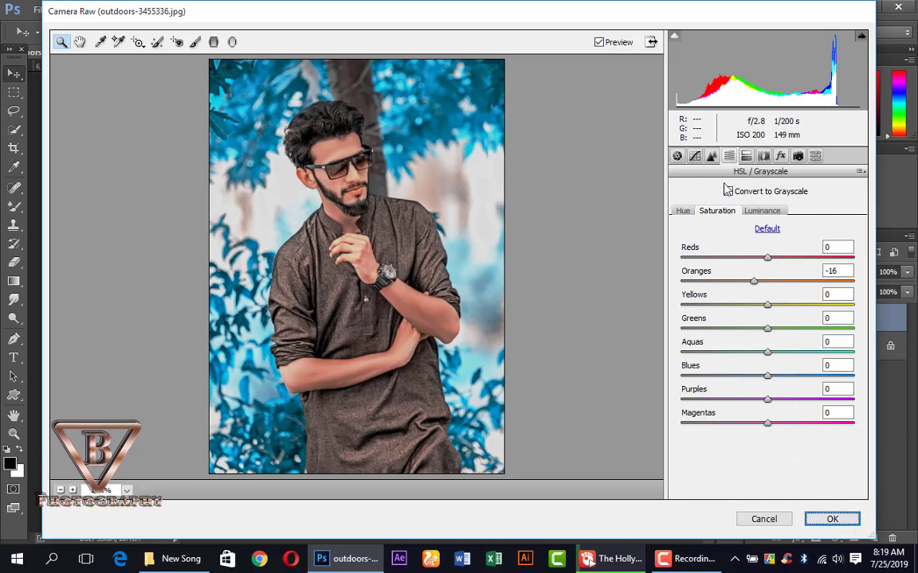
# Set the Camera Raw sharpening amount to 23 and luminance noise reduction to 29, and apply the filter
pyautogui.click(712, 157)
pyautogui.click(703, 214)
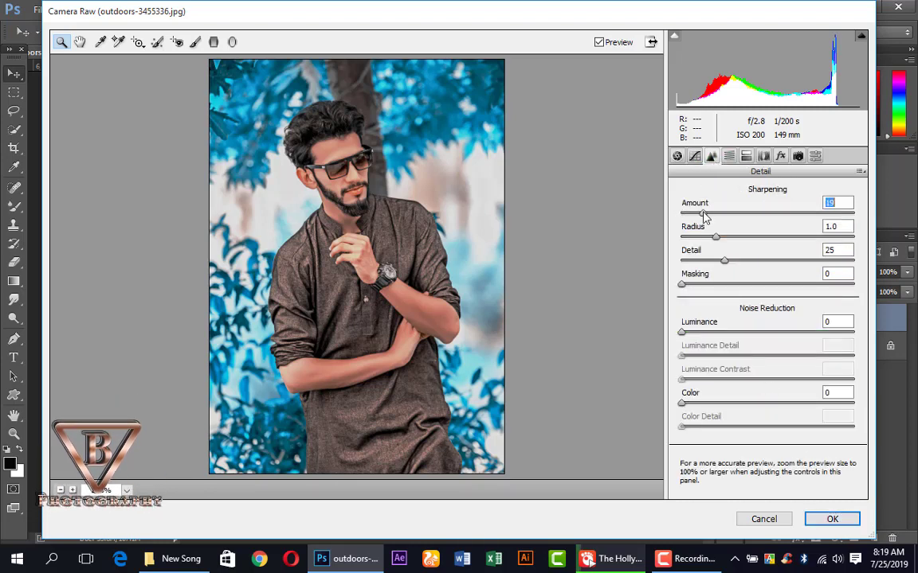
pyautogui.moveTo(706, 221); pyautogui.dragTo(710, 212)
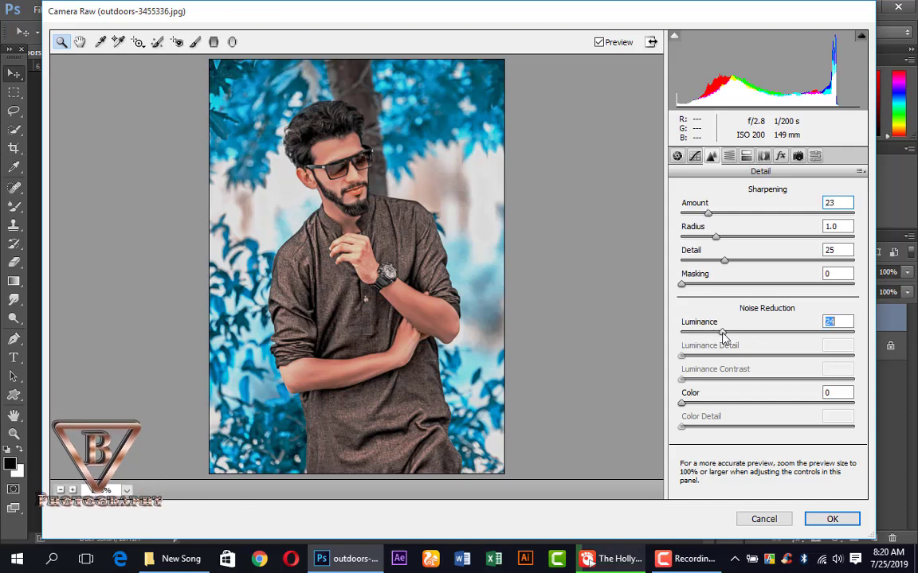
pyautogui.moveTo(721, 333); pyautogui.dragTo(728, 333)
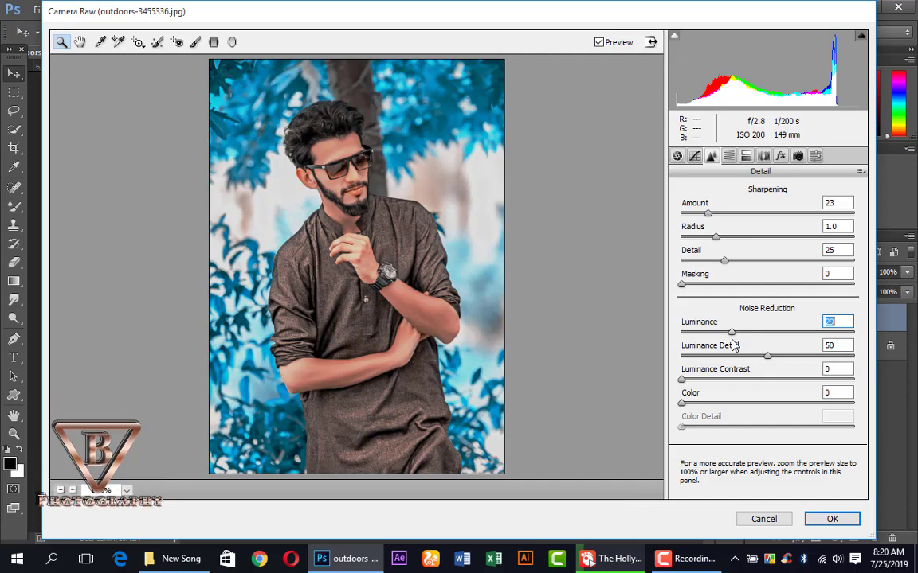
pyautogui.click(832, 518)
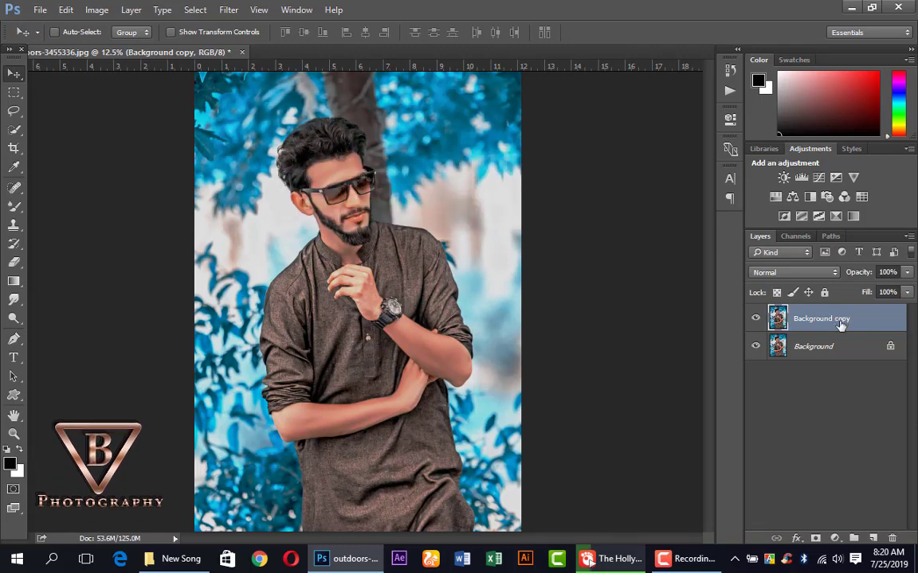
# Merge the Camera Raw-filtered copy into the Background layer and duplicate the merged layer
pyautogui.rightClick(841, 322)
pyautogui.click(721, 501)
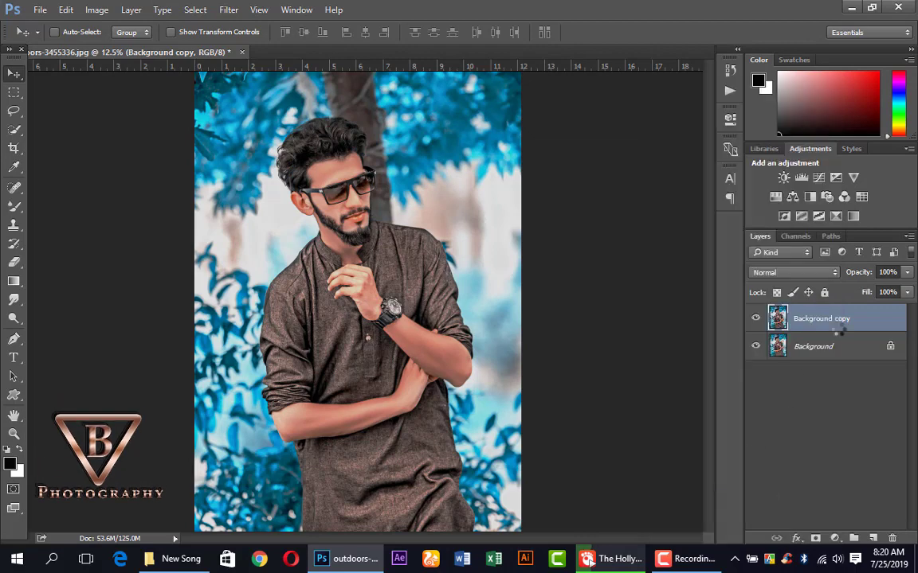
pyautogui.moveTo(838, 330); pyautogui.dragTo(873, 539)
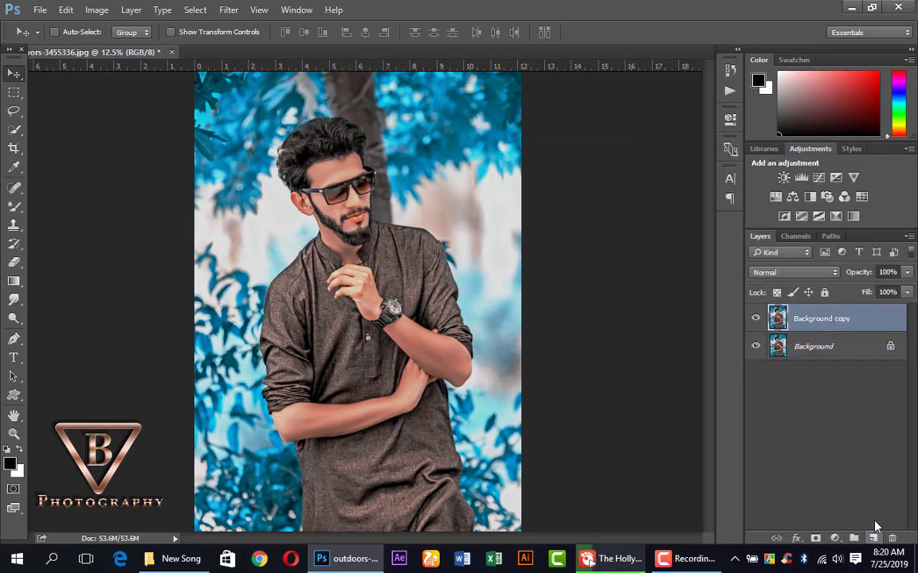
# Apply a High Pass filter with a 4.5-pixel radius to the Background copy and set its blend mode to Overlay
pyautogui.click(227, 8)
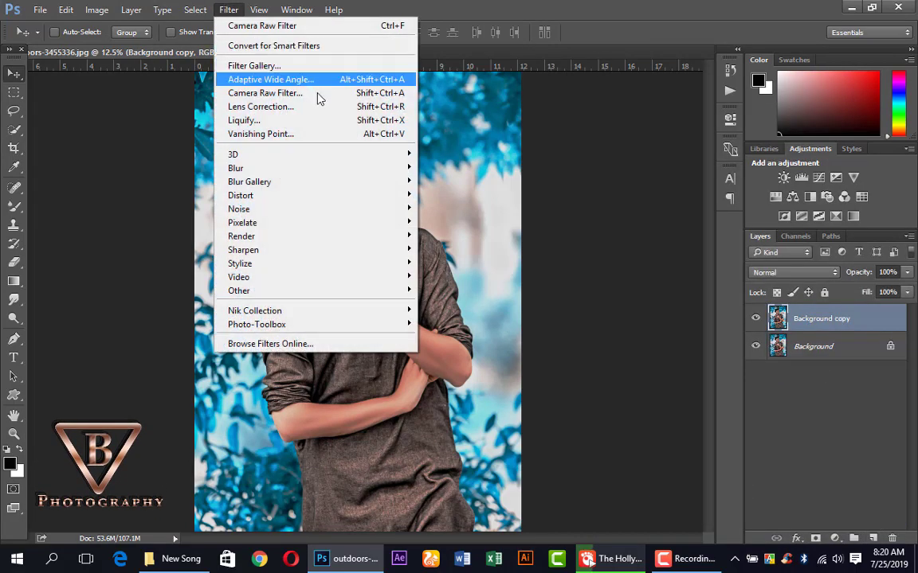
pyautogui.moveTo(373, 292)
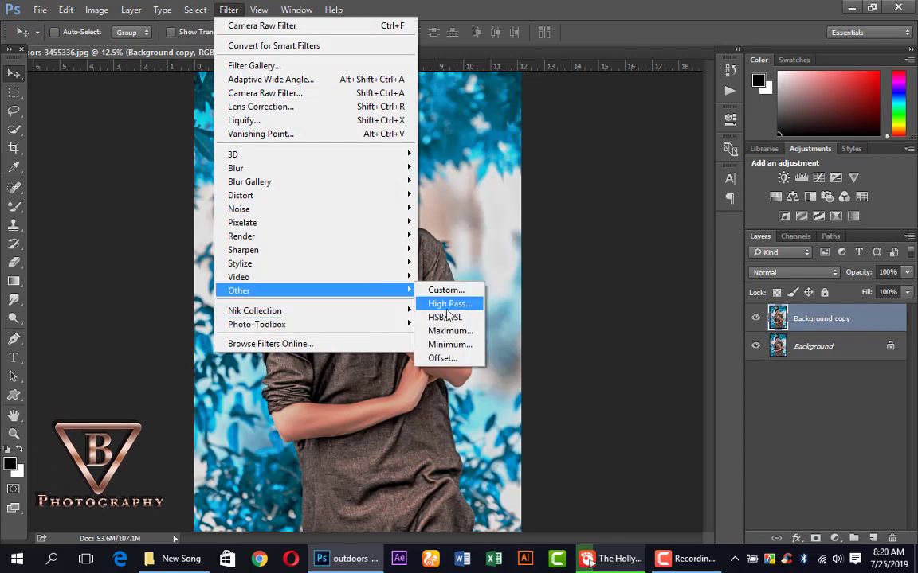
pyautogui.click(423, 304)
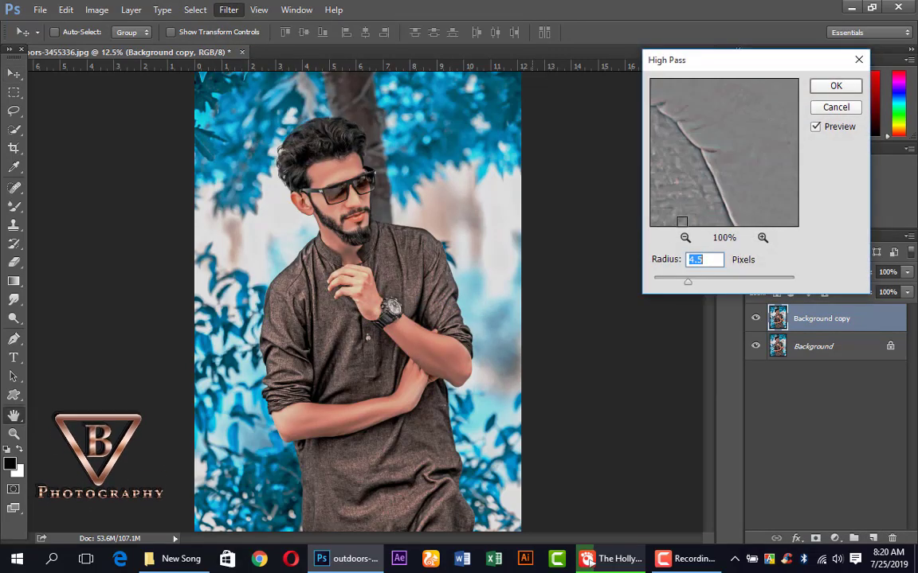
pyautogui.click(829, 90)
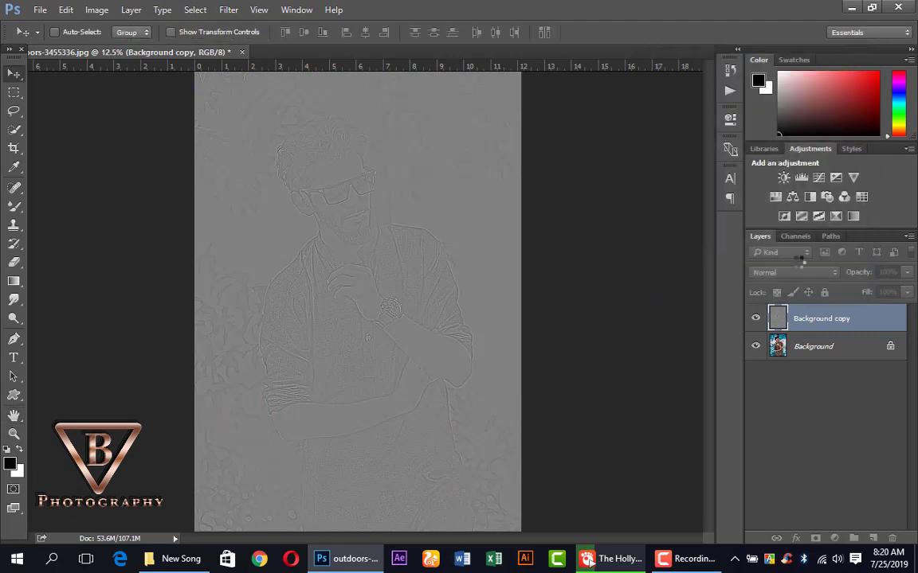
pyautogui.click(796, 272)
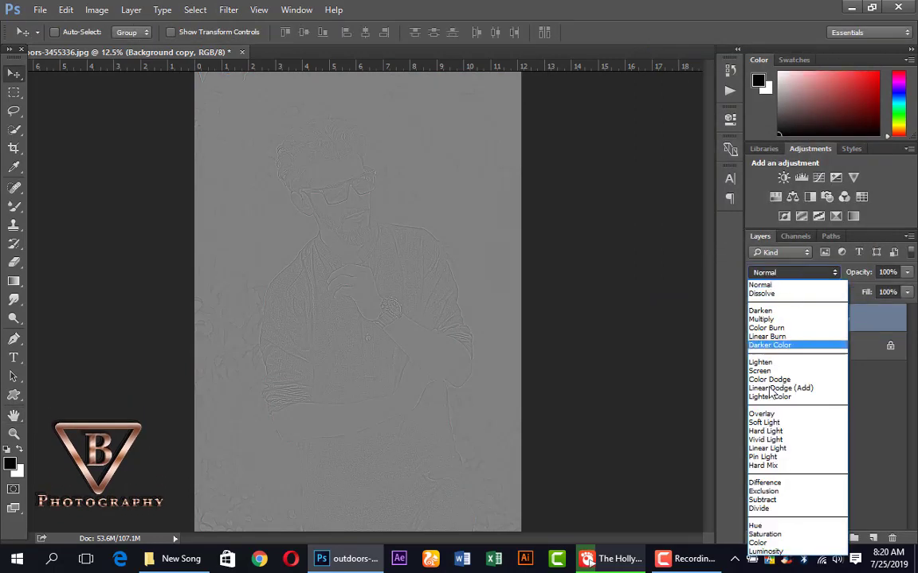
pyautogui.click(766, 415)
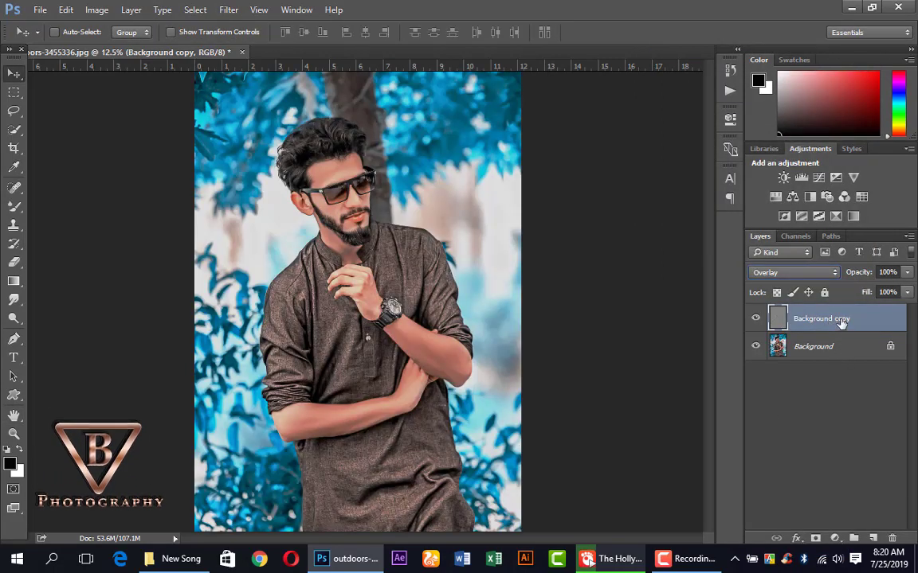
# Merge the High Pass overlay layer into the Background and make a new copy of the result
pyautogui.rightClick(837, 319)
pyautogui.click(740, 481)
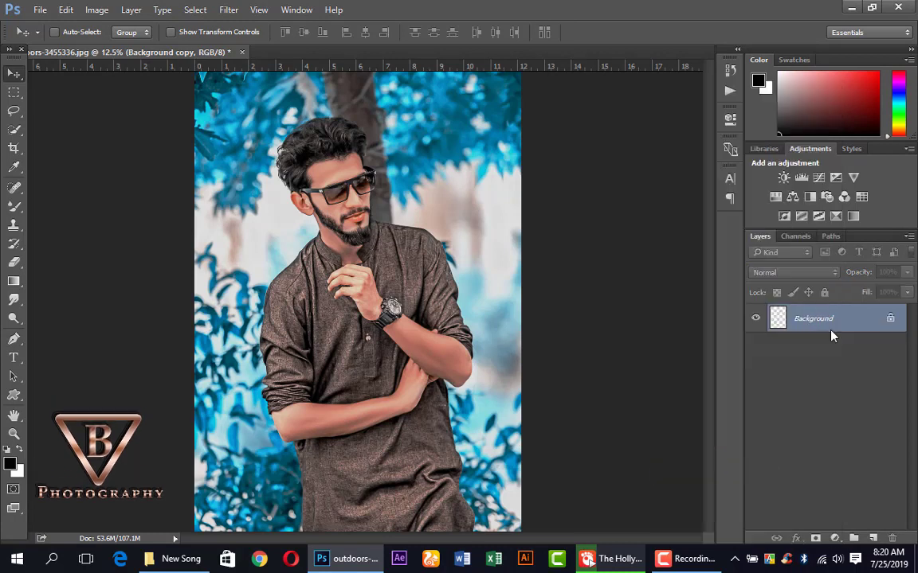
pyautogui.moveTo(830, 326); pyautogui.dragTo(873, 538)
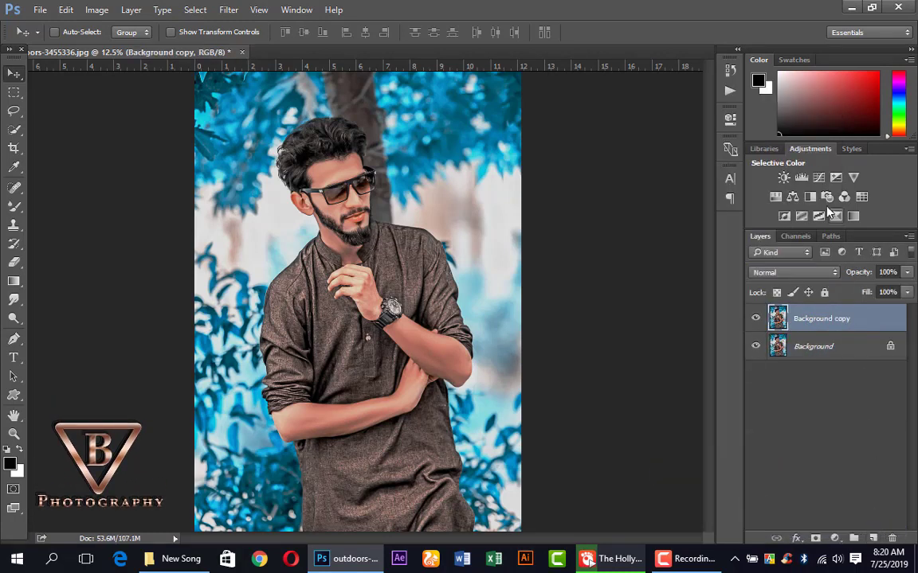
# Add an Exposure adjustment layer with the offset at +0.0289
pyautogui.click(836, 178)
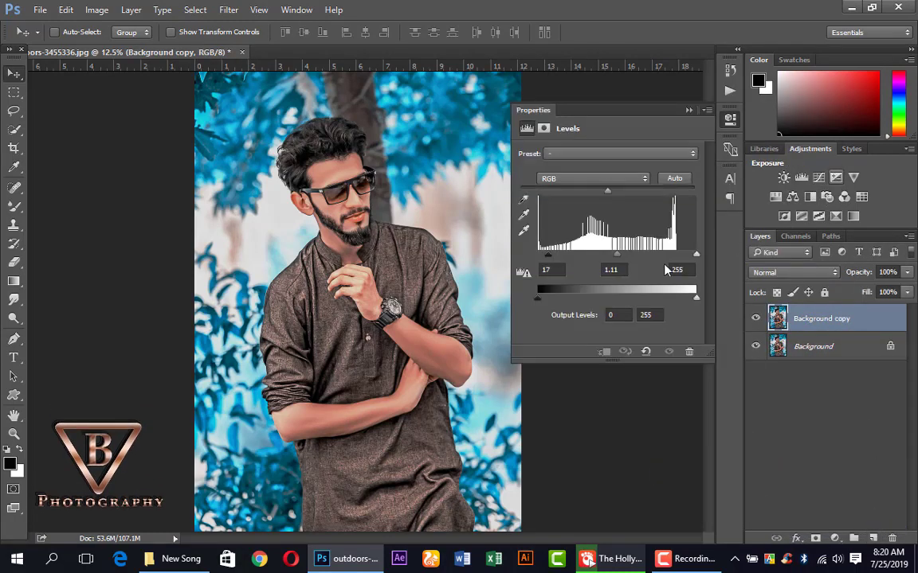
pyautogui.moveTo(608, 222); pyautogui.dragTo(613, 231)
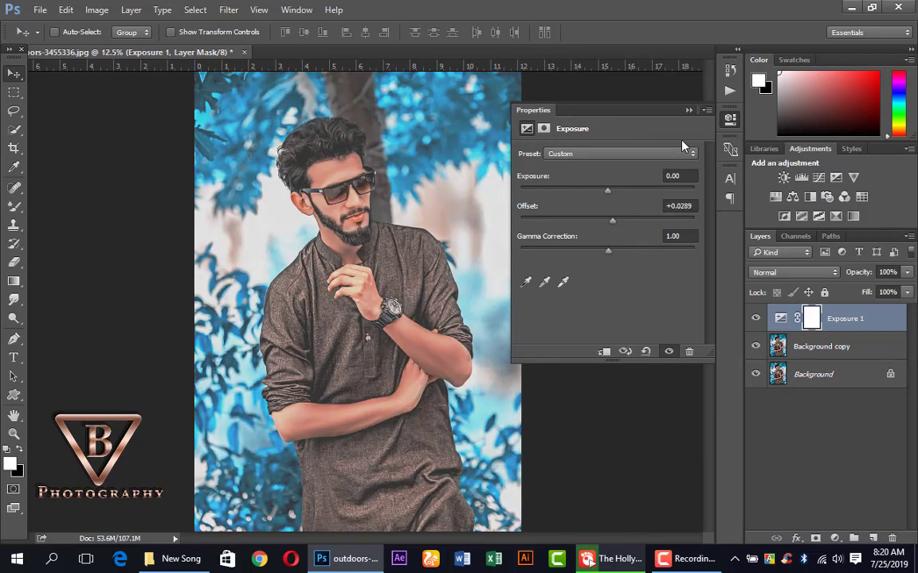
pyautogui.click(689, 110)
# Flatten the image, including the Exposure adjustment, and duplicate the Background layer
pyautogui.rightClick(854, 329)
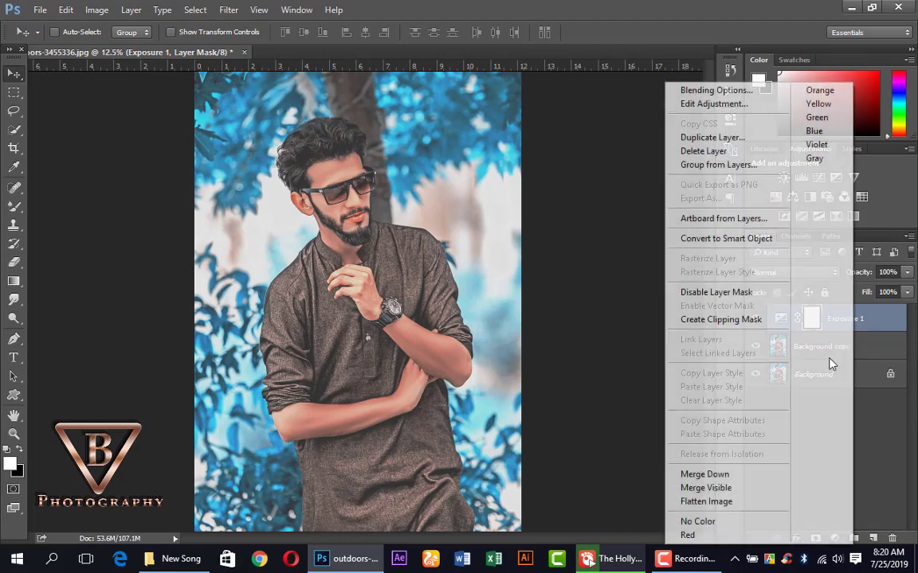
pyautogui.click(706, 500)
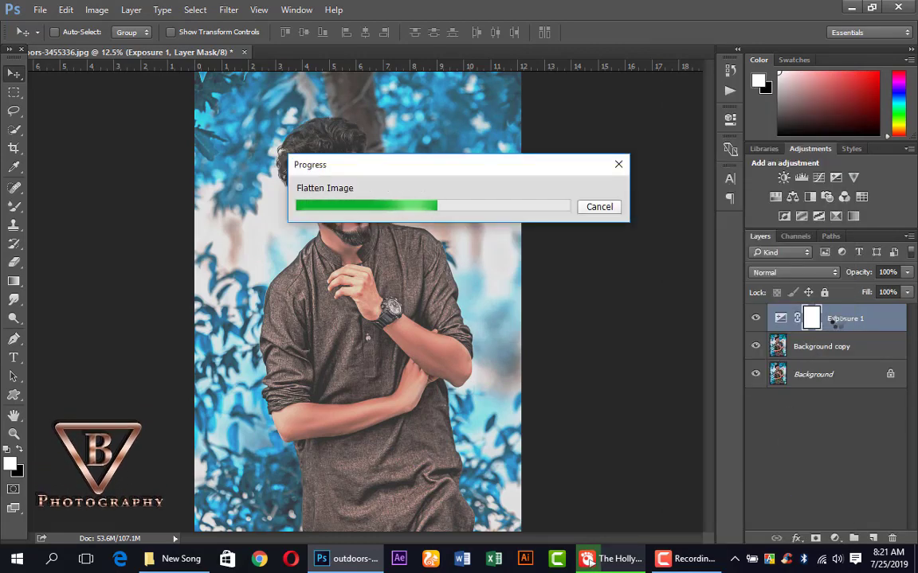
pyautogui.hotkey('ctrl', 'j')
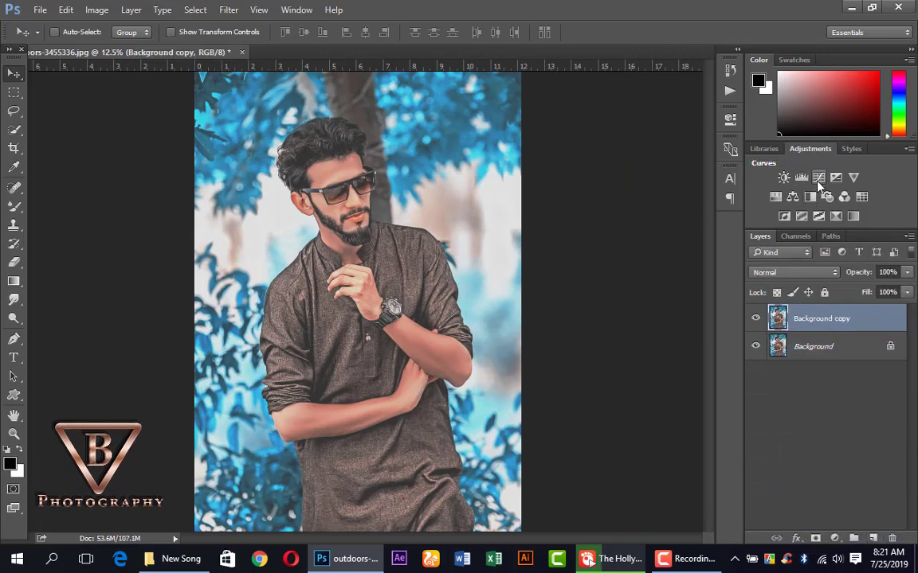
# Add a Color Lookup adjustment layer using the Kodak 5218 Kodak 2395 3D LUT and lower its opacity to 20%
pyautogui.click(864, 200)
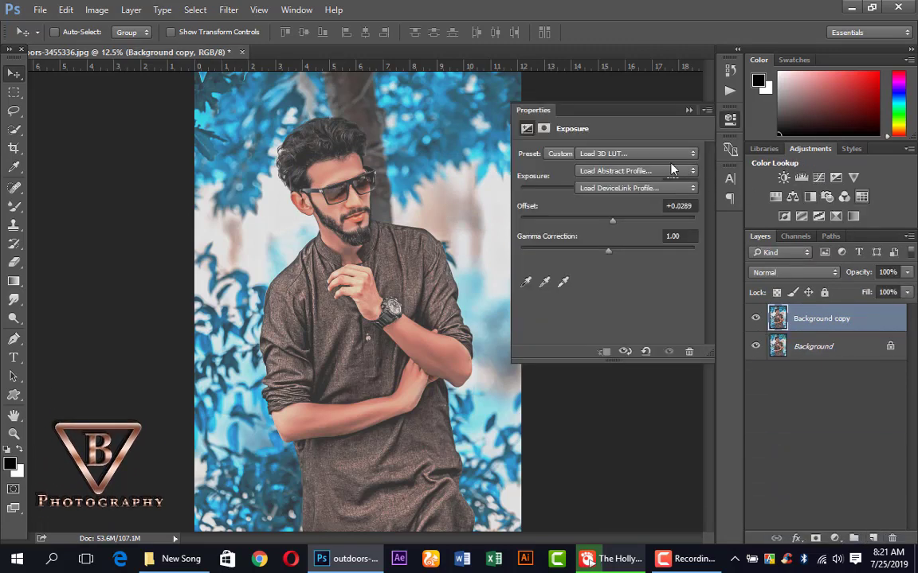
pyautogui.click(617, 153)
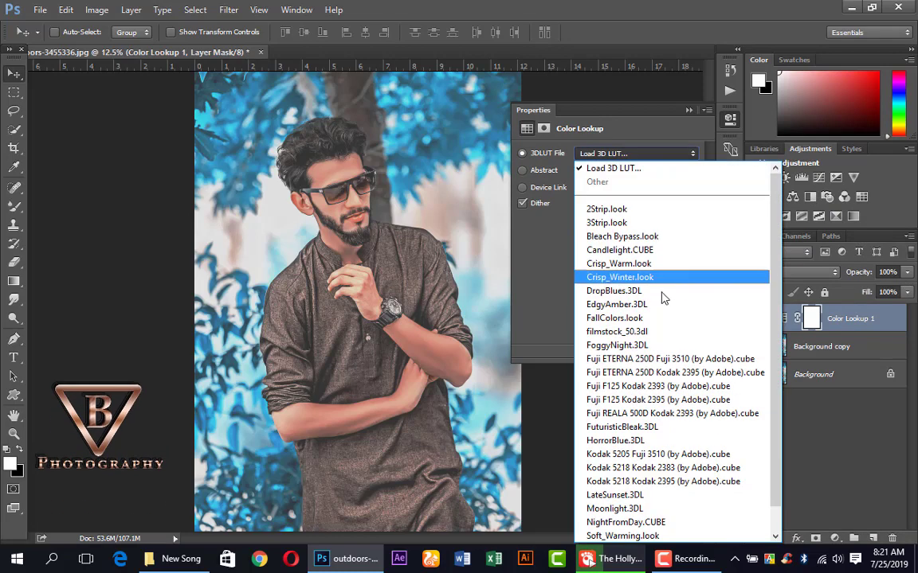
pyautogui.click(660, 482)
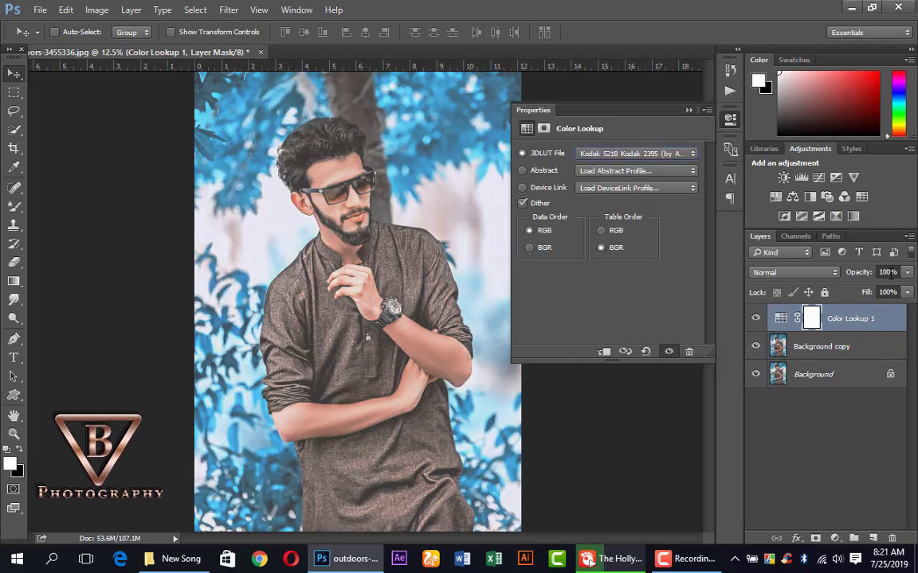
pyautogui.click(867, 272)
pyautogui.write('20')
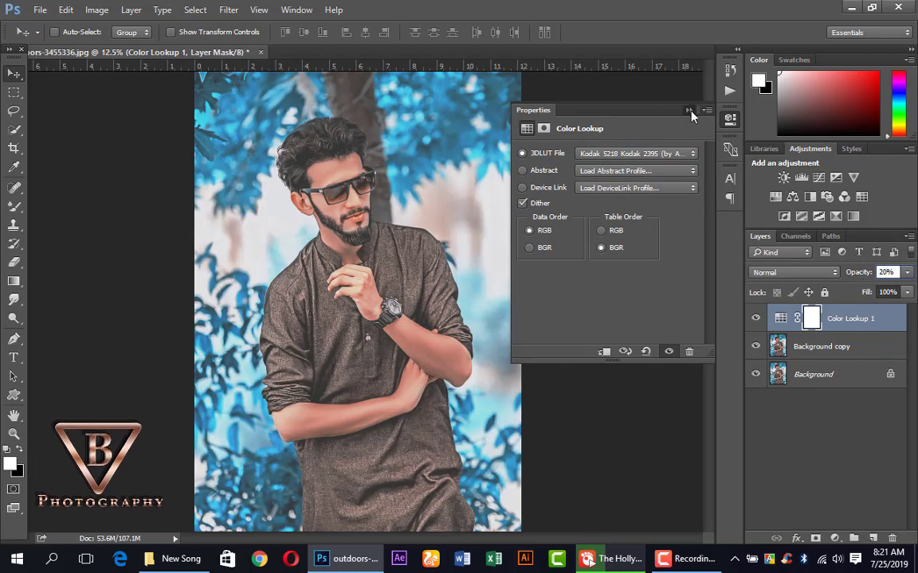
pyautogui.click(688, 110)
# Add a Levels adjustment layer with the black input level at 48 and the midtones at 1.16
pyautogui.click(774, 199)
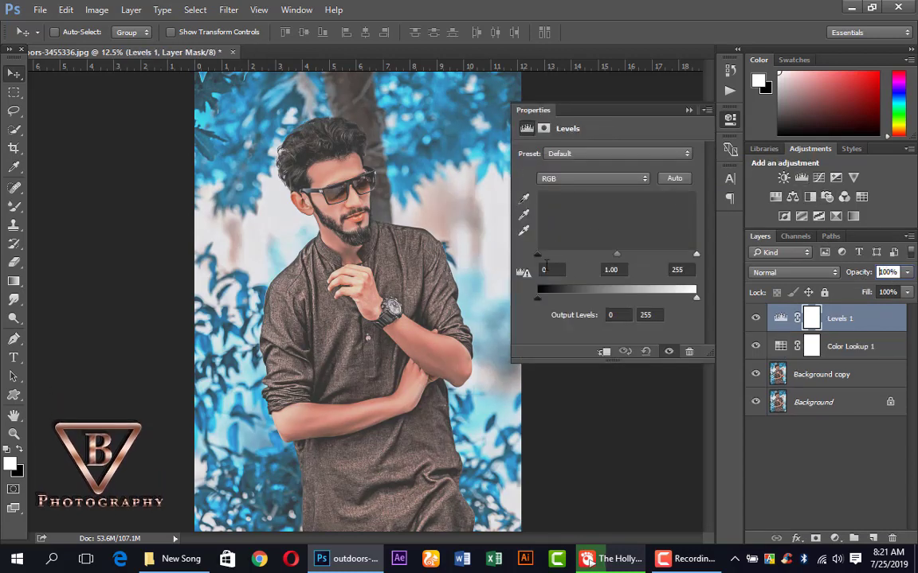
pyautogui.moveTo(546, 262); pyautogui.dragTo(556, 265)
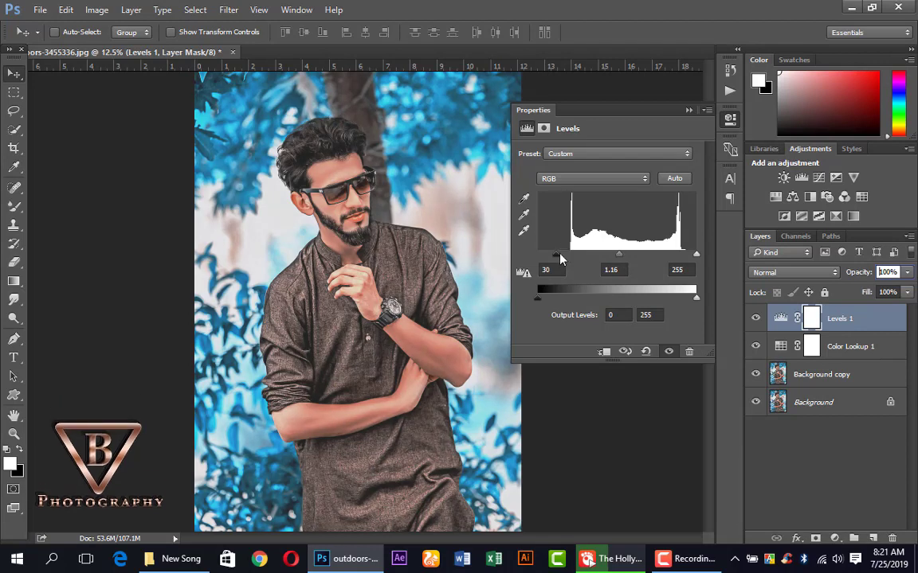
pyautogui.moveTo(561, 260); pyautogui.dragTo(567, 255)
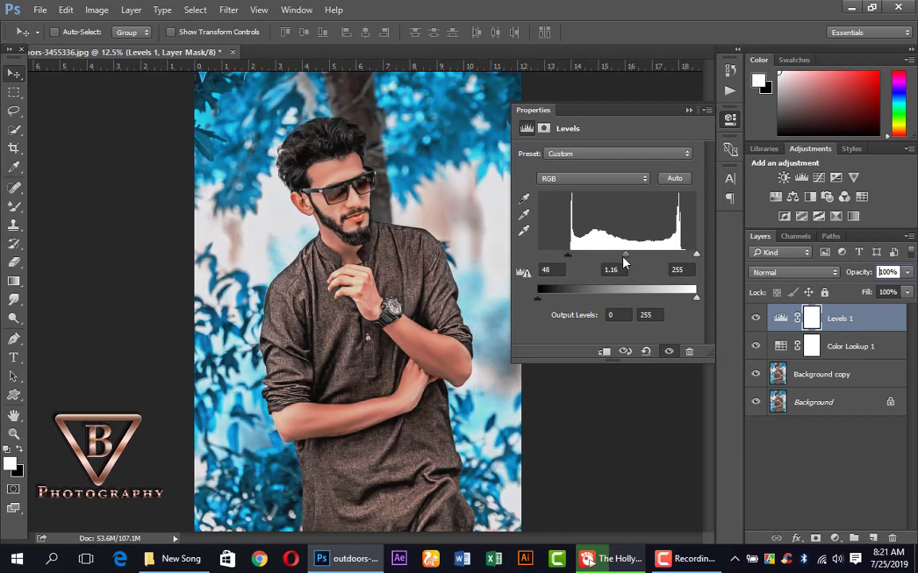
pyautogui.click(690, 111)
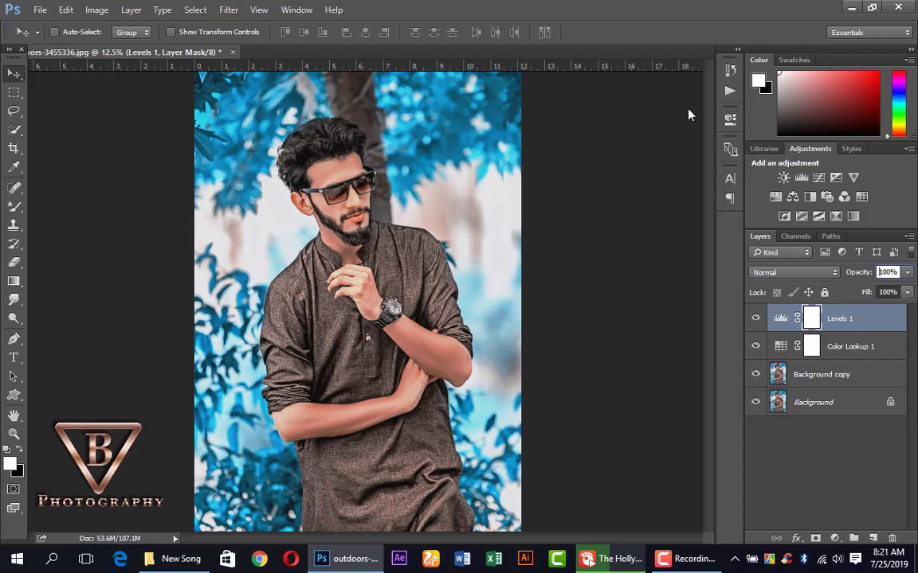
# Add a Curves adjustment layer and raise the black point of the RGB curve slightly
pyautogui.click(821, 179)
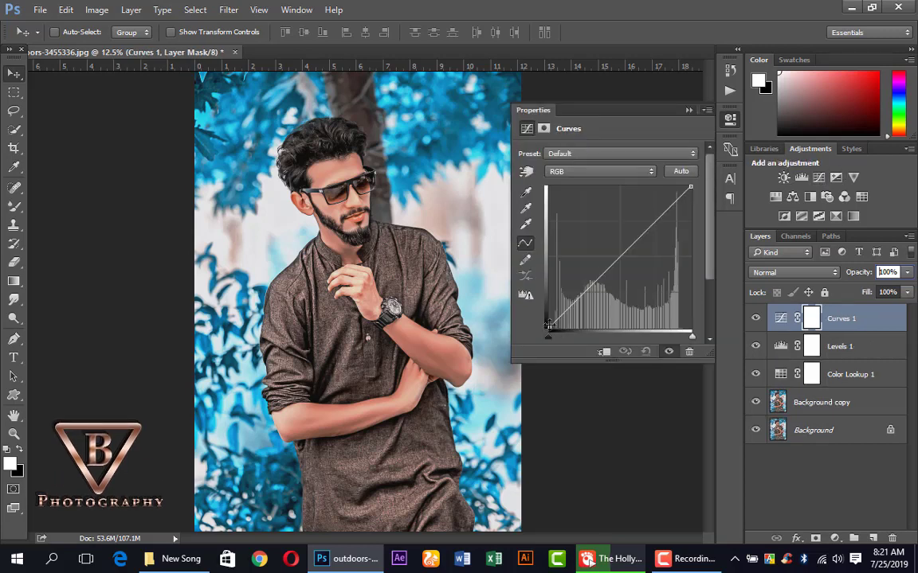
pyautogui.moveTo(548, 327); pyautogui.dragTo(548, 322)
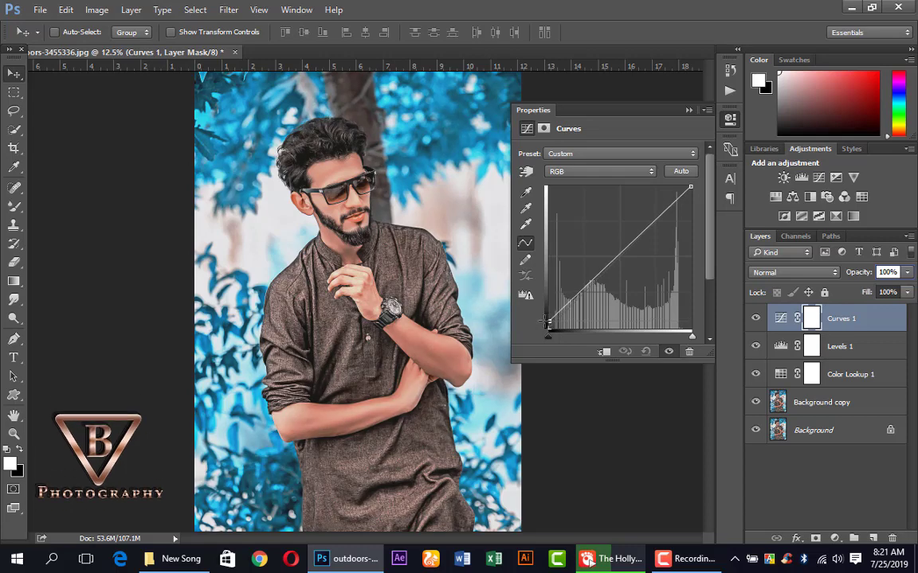
pyautogui.click(691, 111)
# Add an Exposure adjustment layer above the Curves layer and raise its offset slightly
pyautogui.click(835, 179)
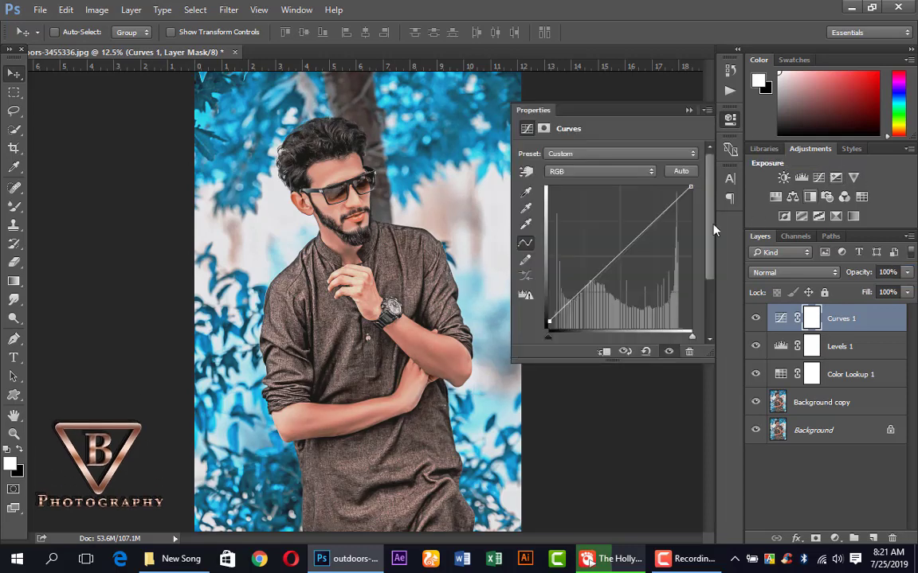
pyautogui.moveTo(608, 220); pyautogui.dragTo(610, 225)
pyautogui.click(689, 112)
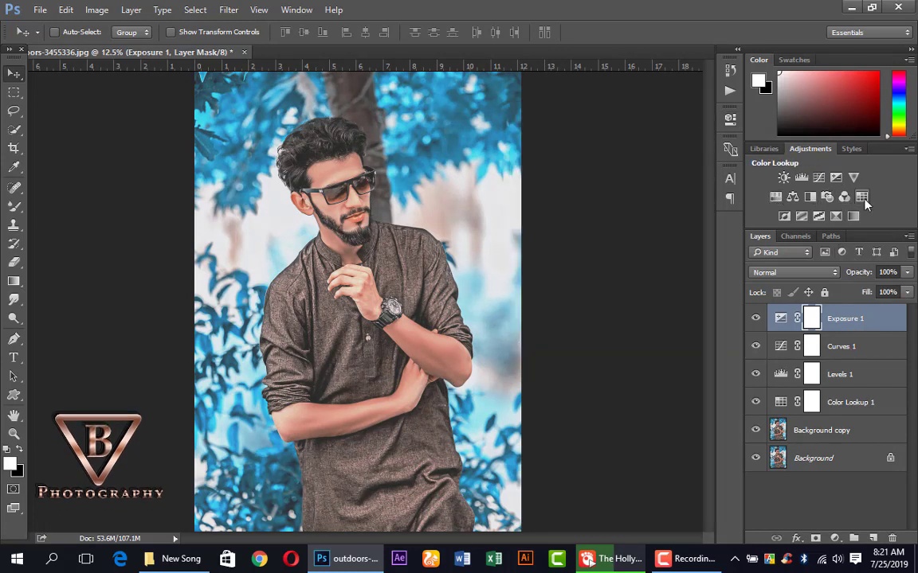
# Add a Selective Color adjustment layer with slightly less black in the Reds, and flatten the image
pyautogui.click(729, 118)
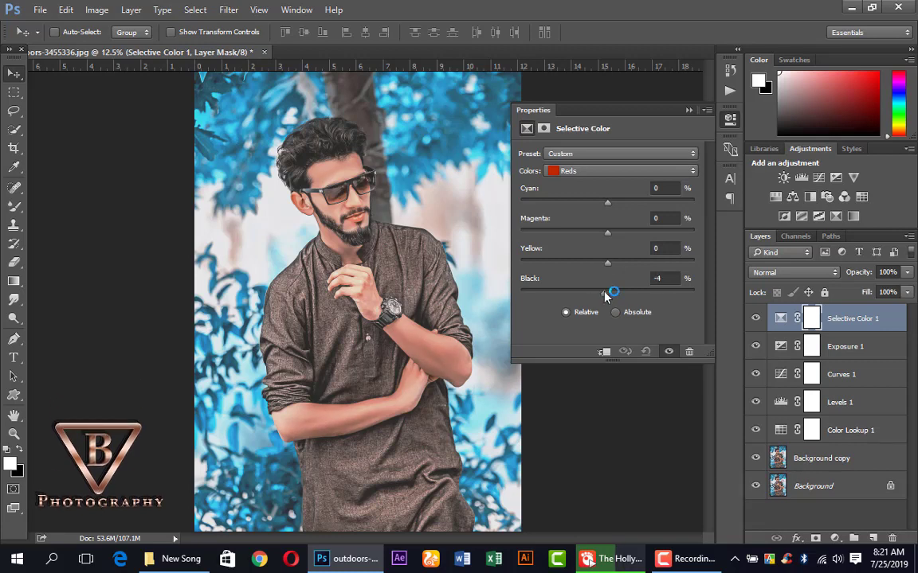
pyautogui.moveTo(605, 292); pyautogui.dragTo(598, 293)
pyautogui.click(688, 111)
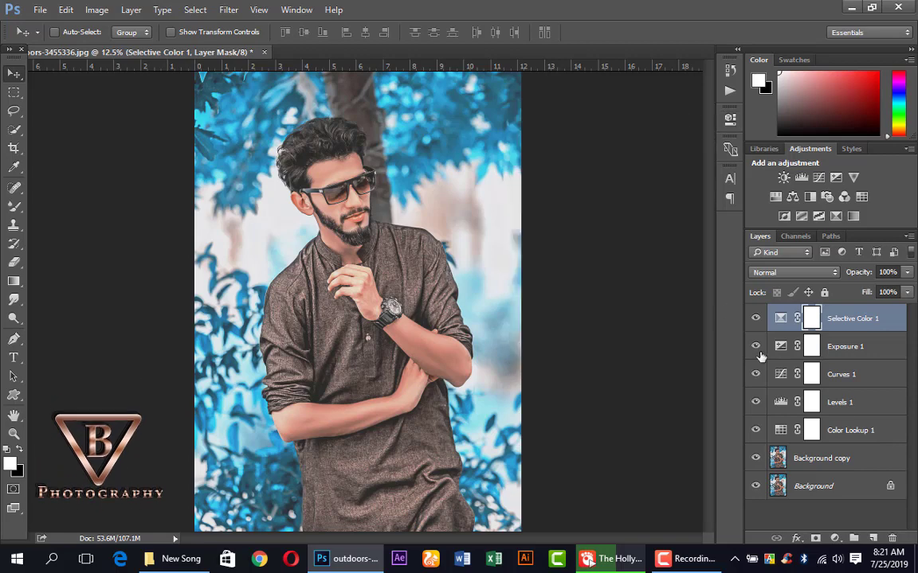
pyautogui.rightClick(874, 321)
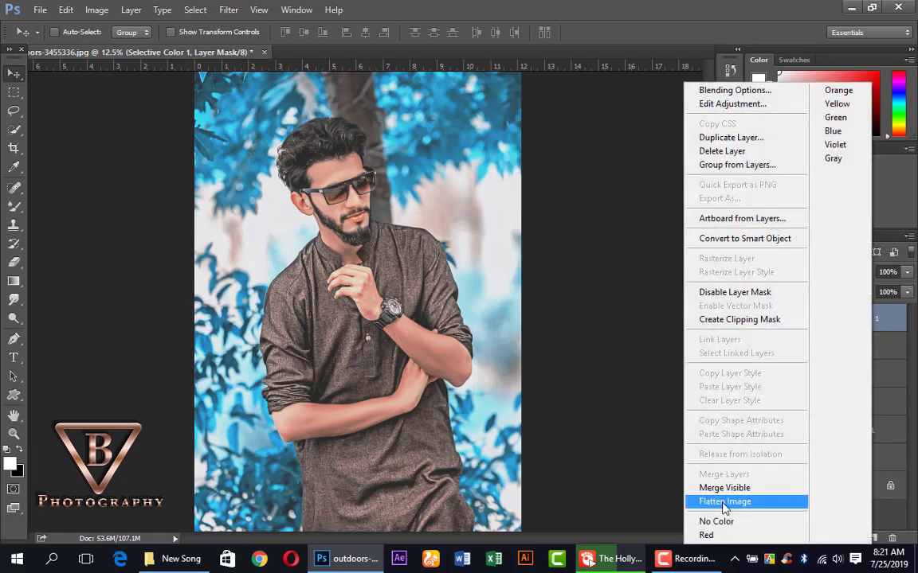
pyautogui.press('Escape')
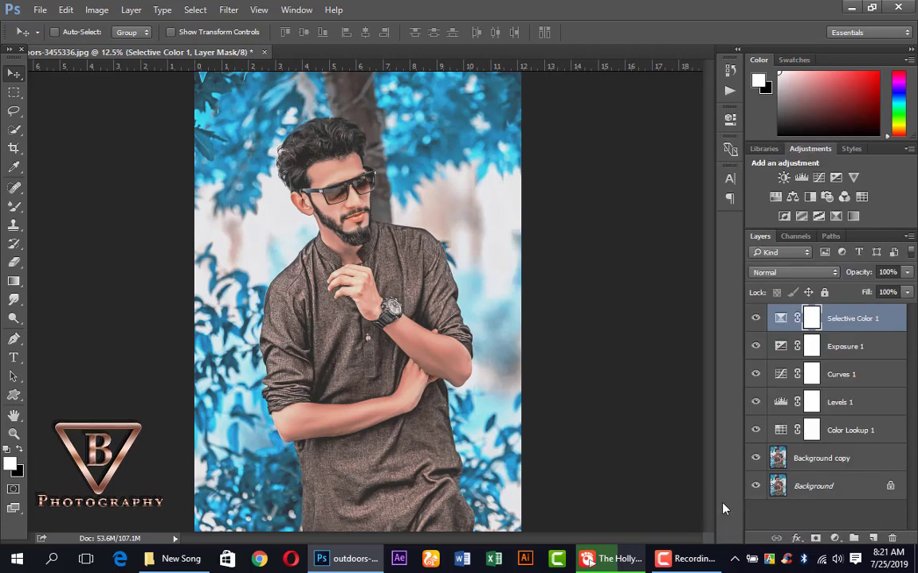
# Place the New Format logo2019 file from the logo my folder as an embedded object over the pale background beside the man's shoulder
pyautogui.click(39, 9)
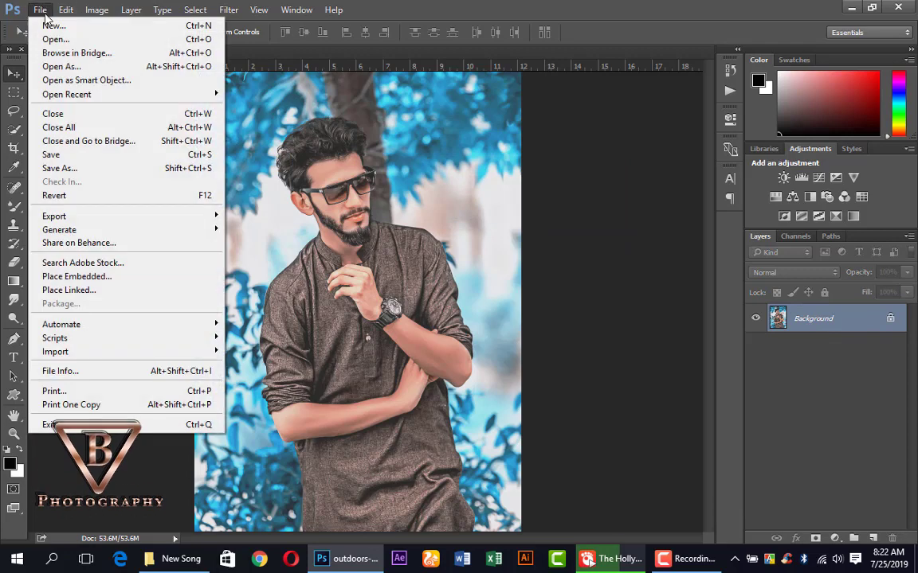
pyautogui.click(70, 279)
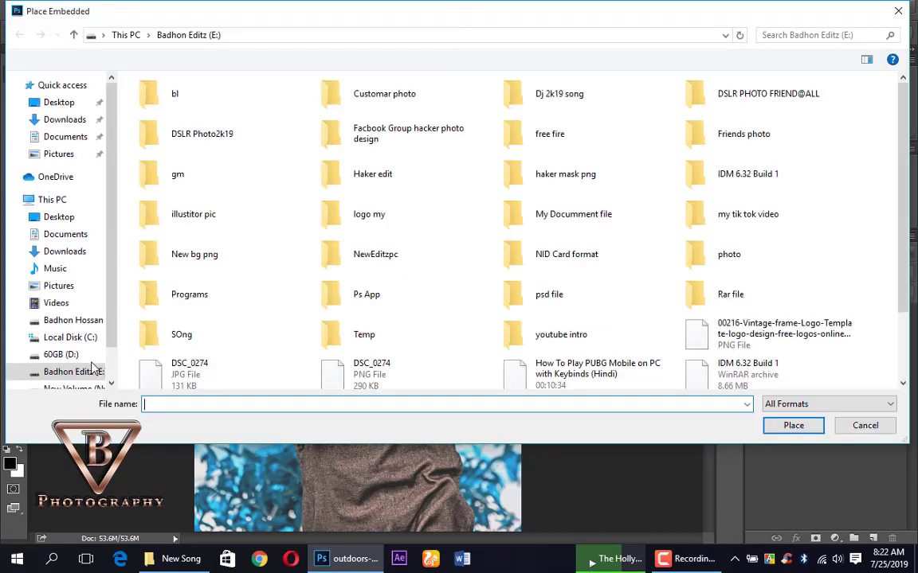
pyautogui.doubleClick(407, 229)
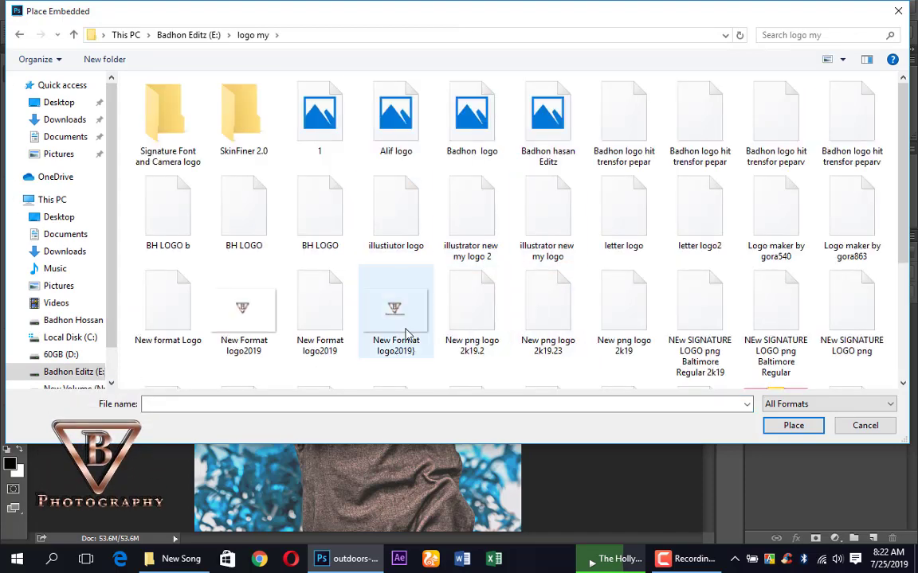
pyautogui.click(240, 342)
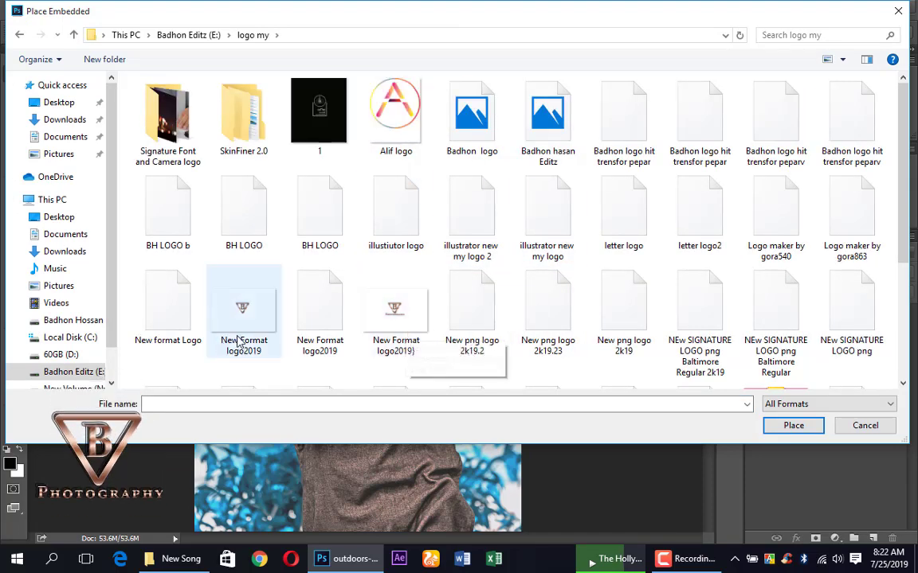
pyautogui.doubleClick(237, 342)
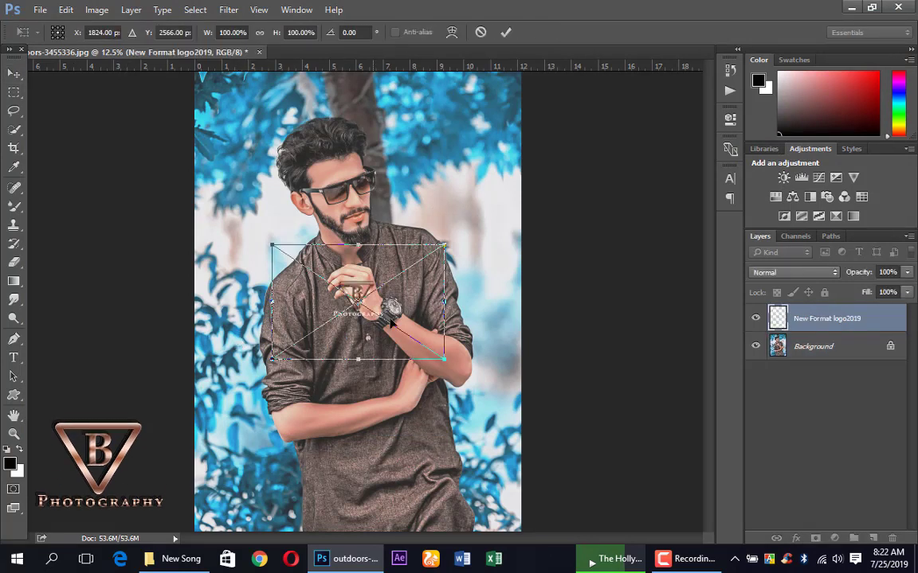
pyautogui.moveTo(400, 314); pyautogui.dragTo(515, 235)
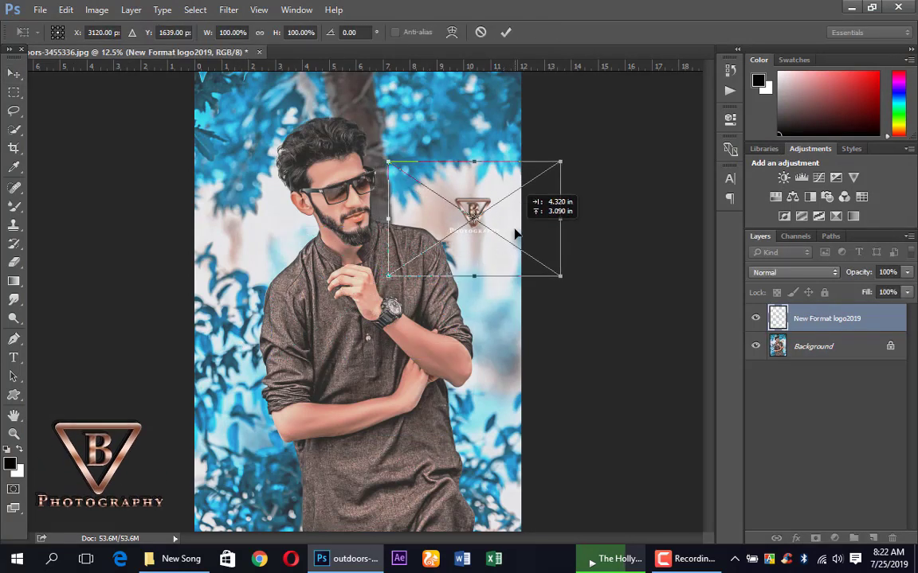
pyautogui.click(507, 33)
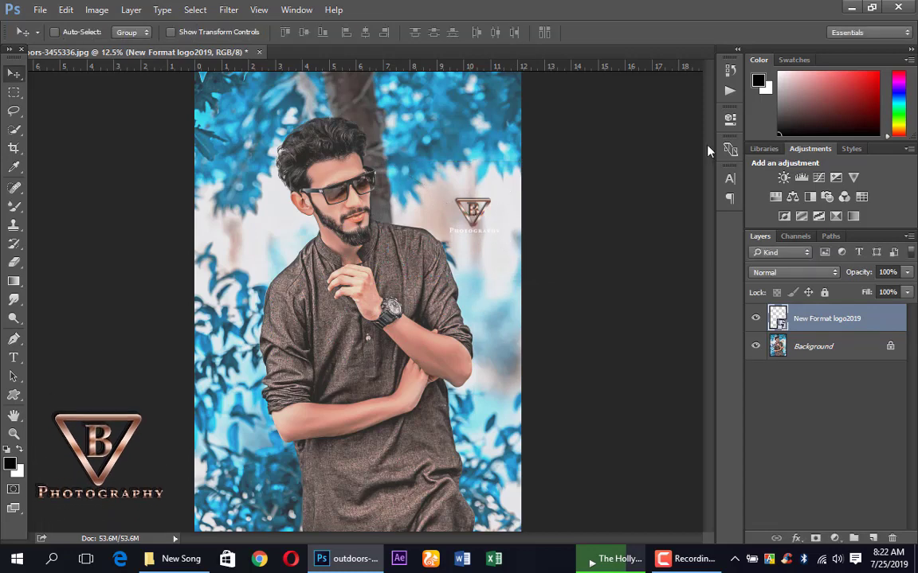
# Turn the placed logo black by lowering its lightness with a Hue/Saturation adjustment
pyautogui.click(65, 10)
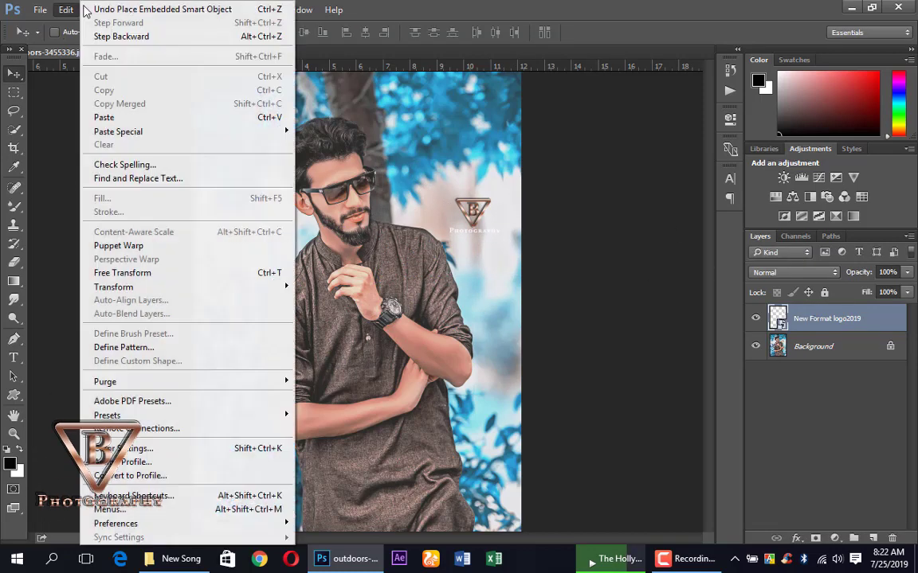
pyautogui.click(67, 10)
pyautogui.click(96, 10)
pyautogui.moveTo(132, 48)
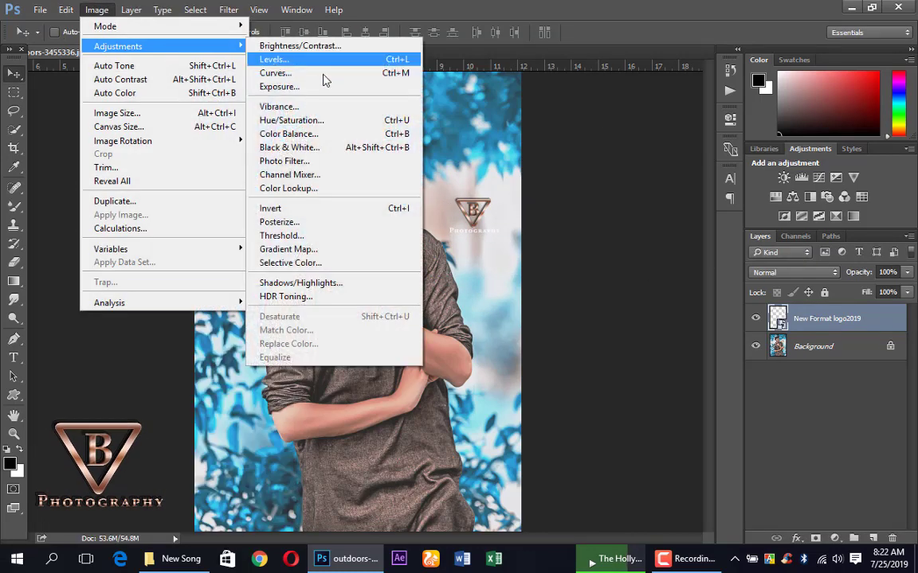
pyautogui.click(323, 120)
pyautogui.moveTo(660, 101); pyautogui.dragTo(723, 98)
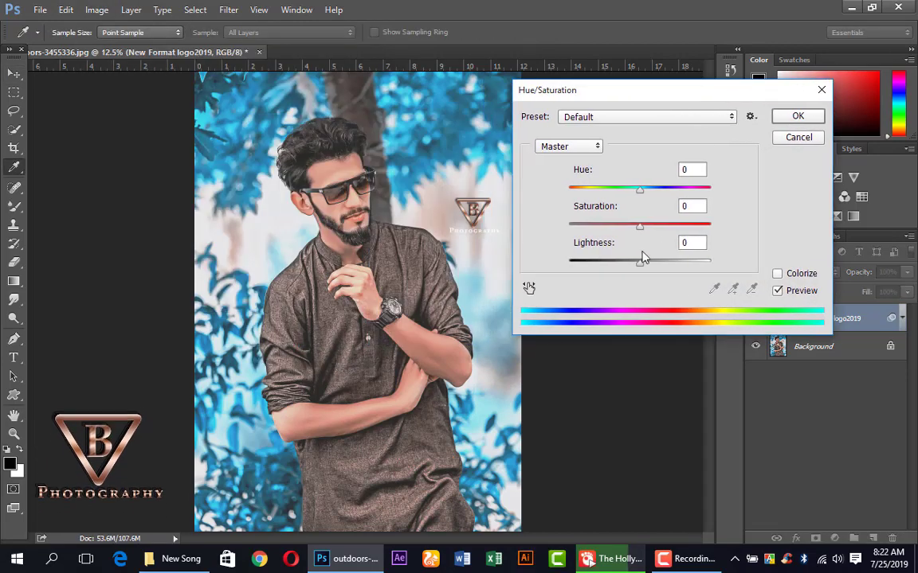
pyautogui.click(785, 122)
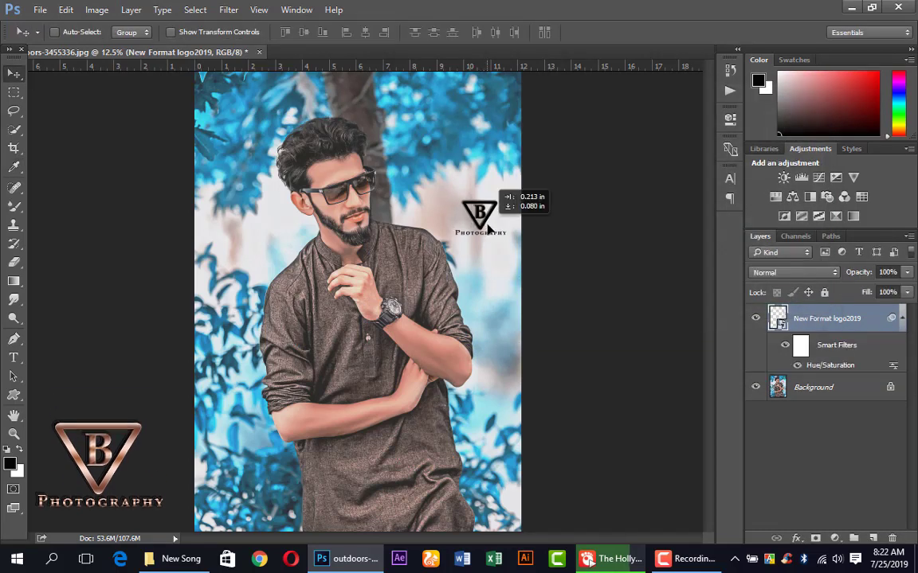
# Flatten the image and save it as the JPEG outdoors-3455336 in New folder (2), replacing the existing file
pyautogui.rightClick(831, 329)
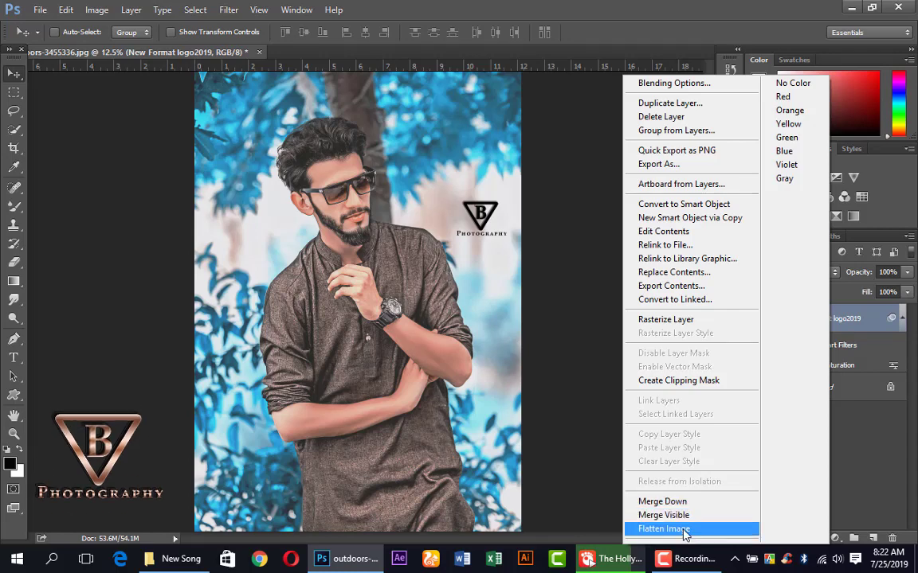
pyautogui.click(682, 530)
pyautogui.click(39, 10)
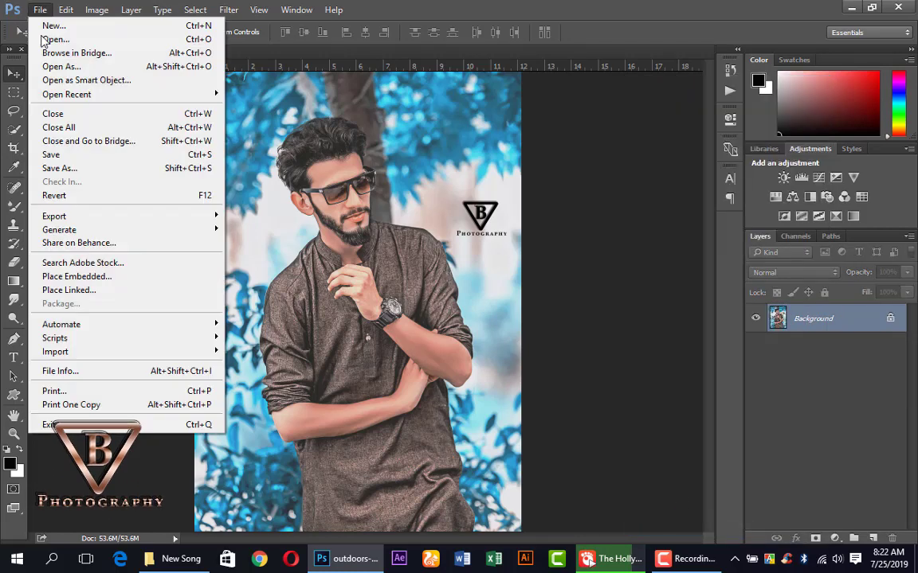
pyautogui.click(67, 169)
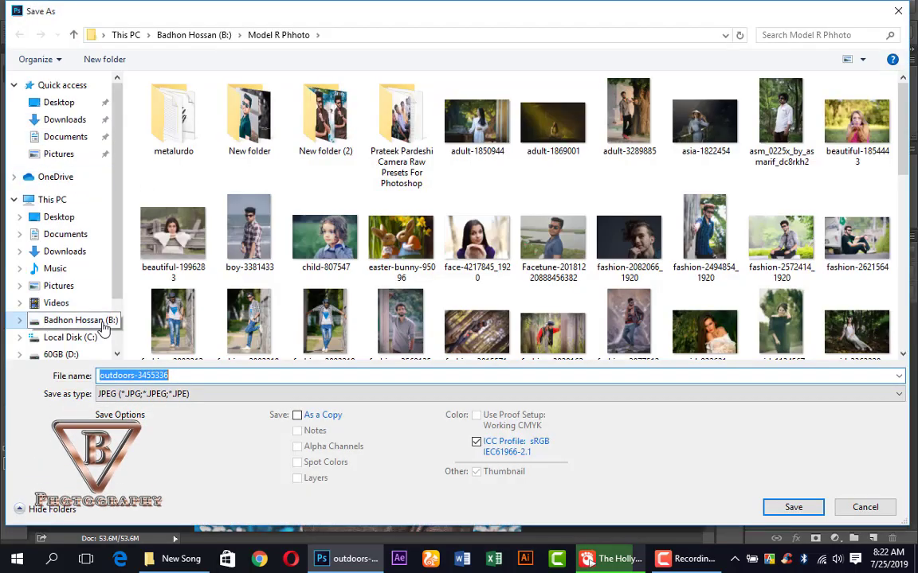
pyautogui.doubleClick(325, 119)
pyautogui.click(562, 143)
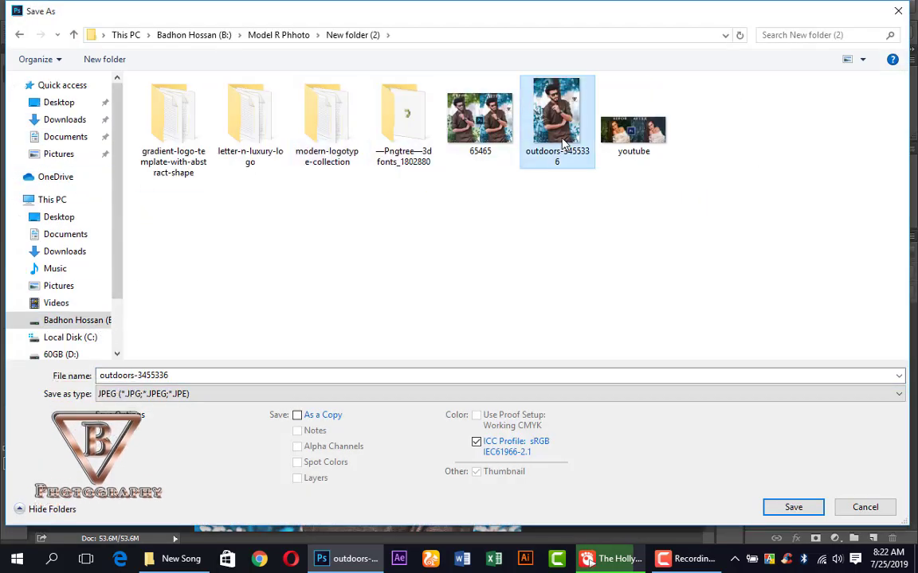
pyautogui.press('Return')
pyautogui.click(502, 283)
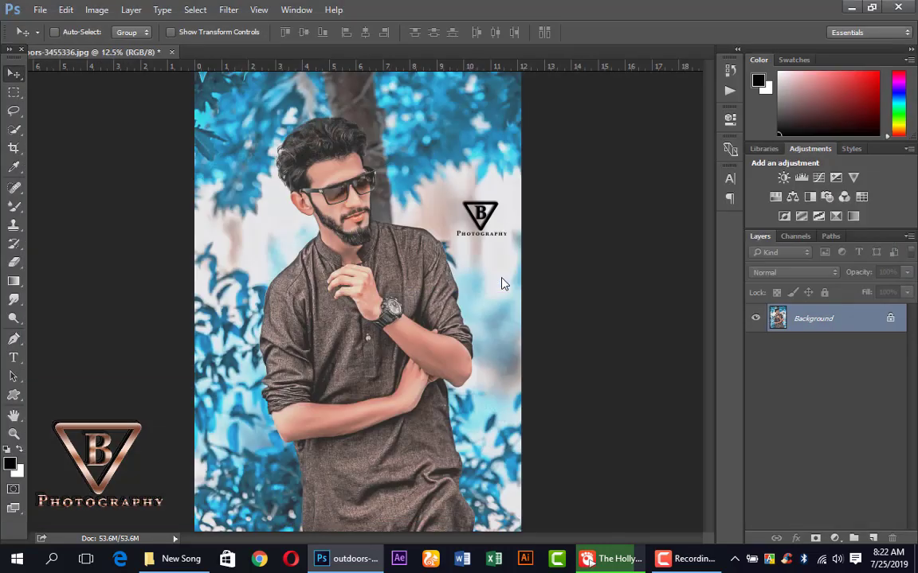